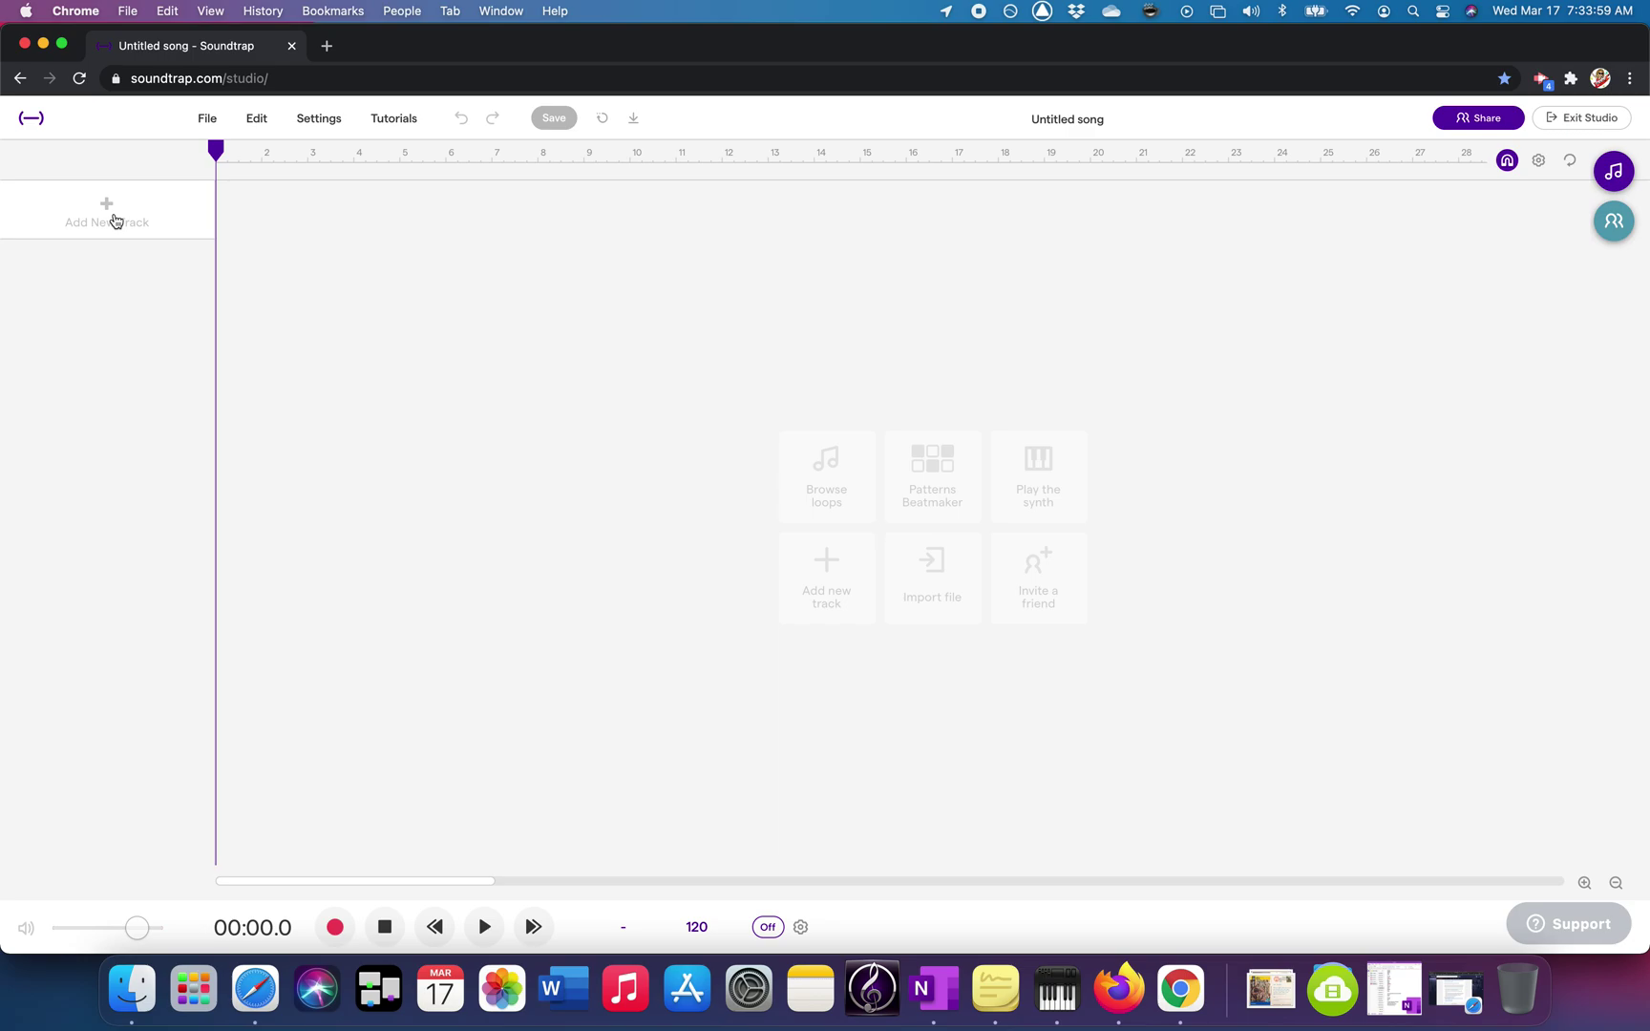
- Add a new track to the empty Untitled song to see the instrument types
left_click(121, 217)
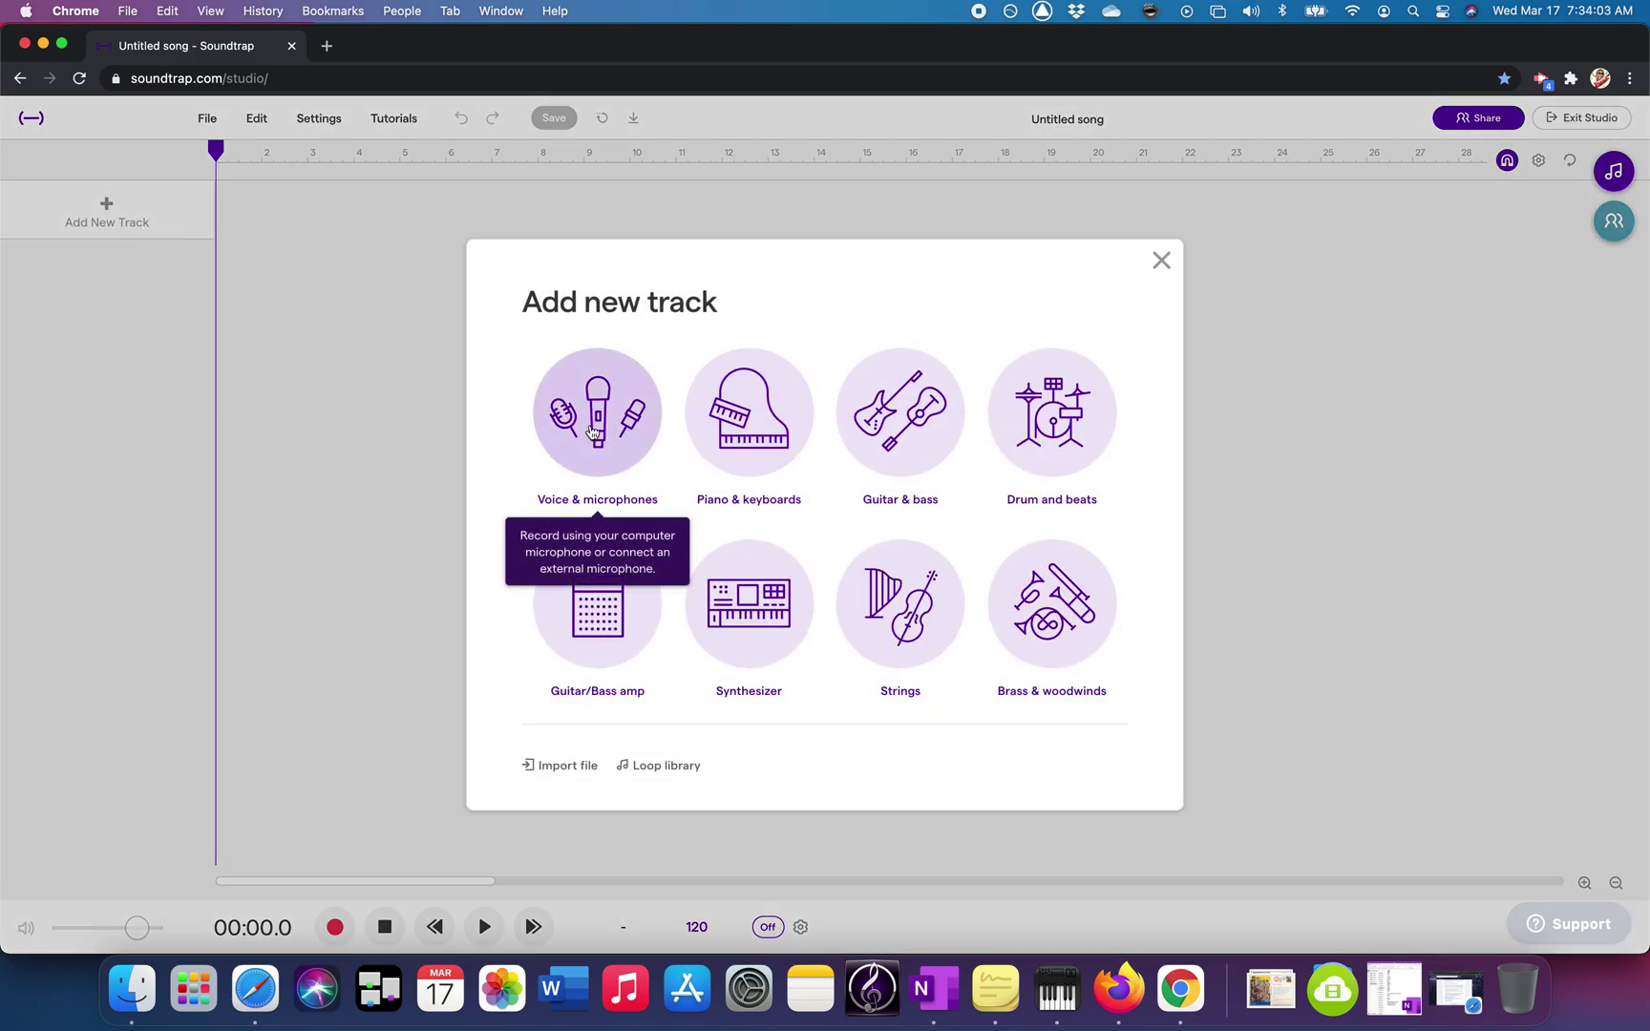
- Create a Voice & microphones Mic track and complete its input volume test
left_click(592, 431)
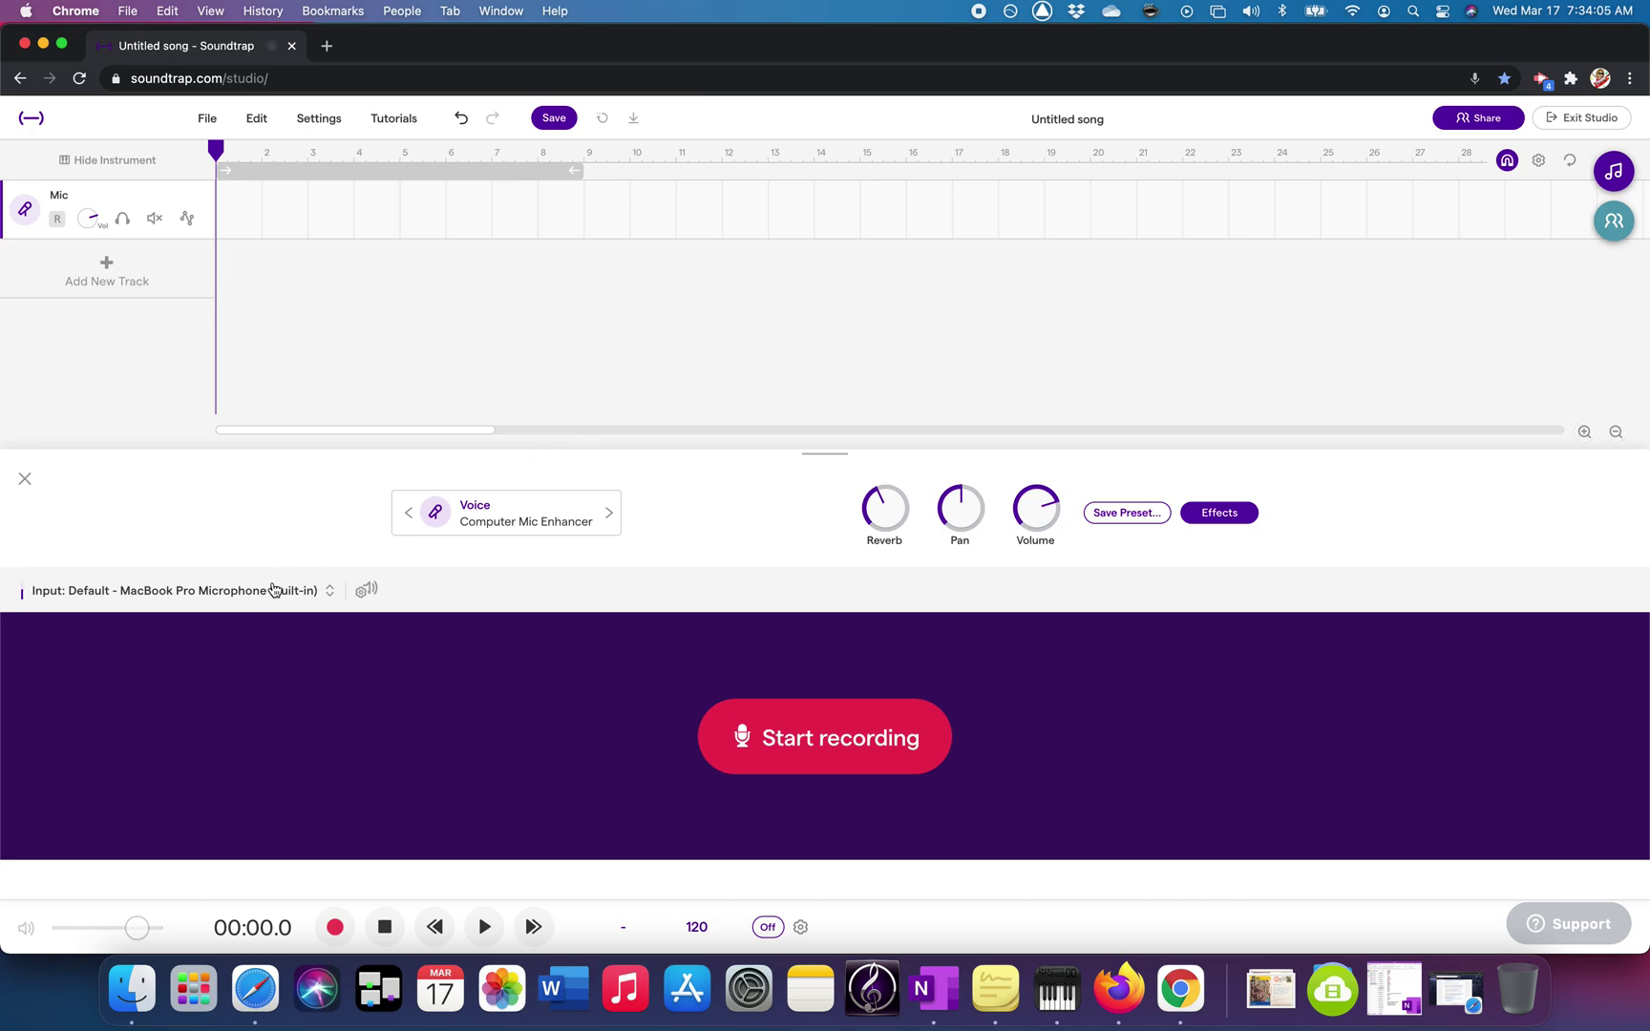
left_click(367, 592)
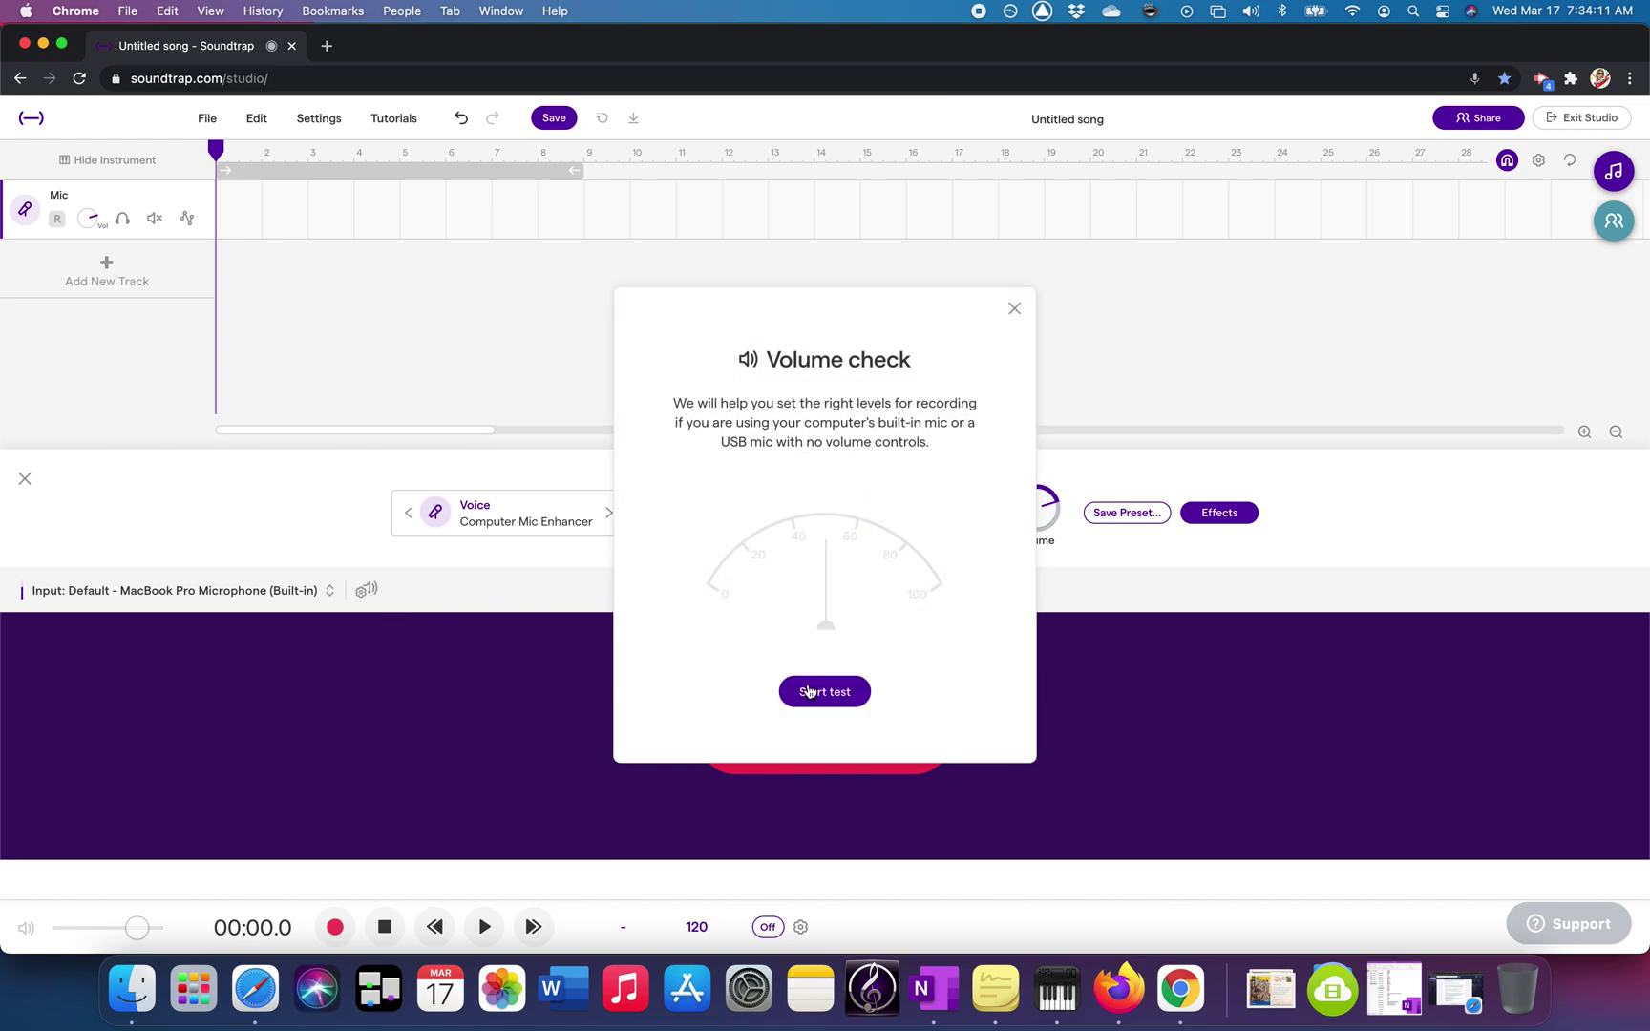
left_click(839, 692)
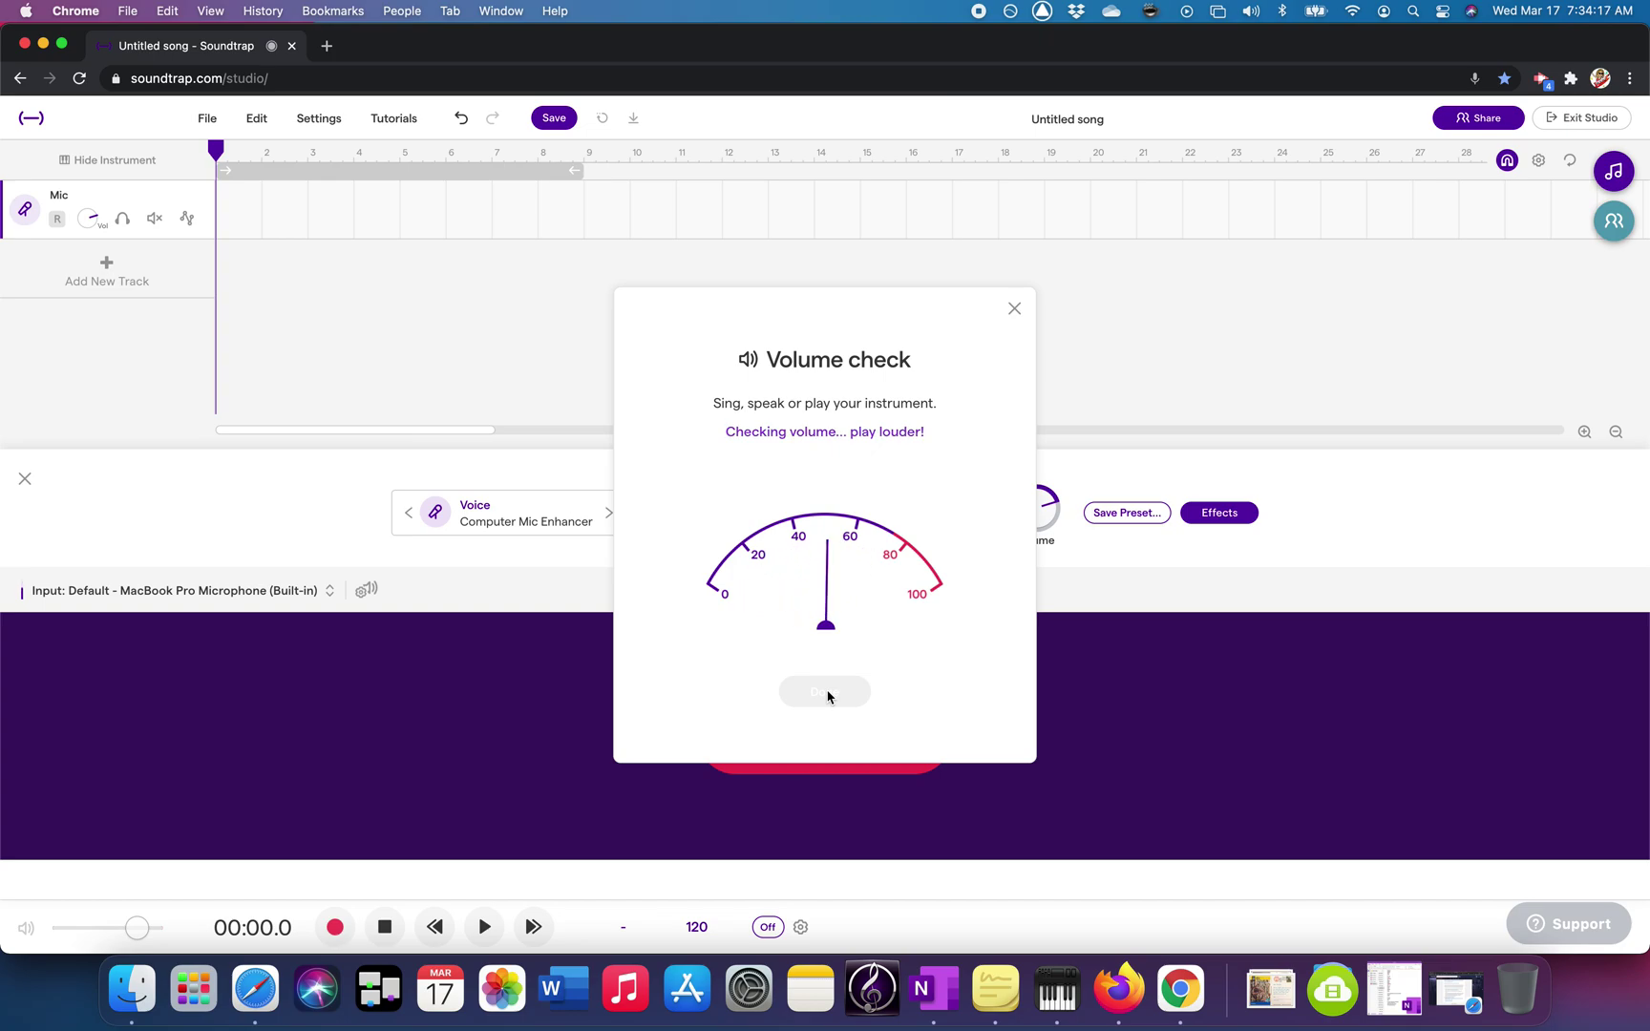
left_click(852, 691)
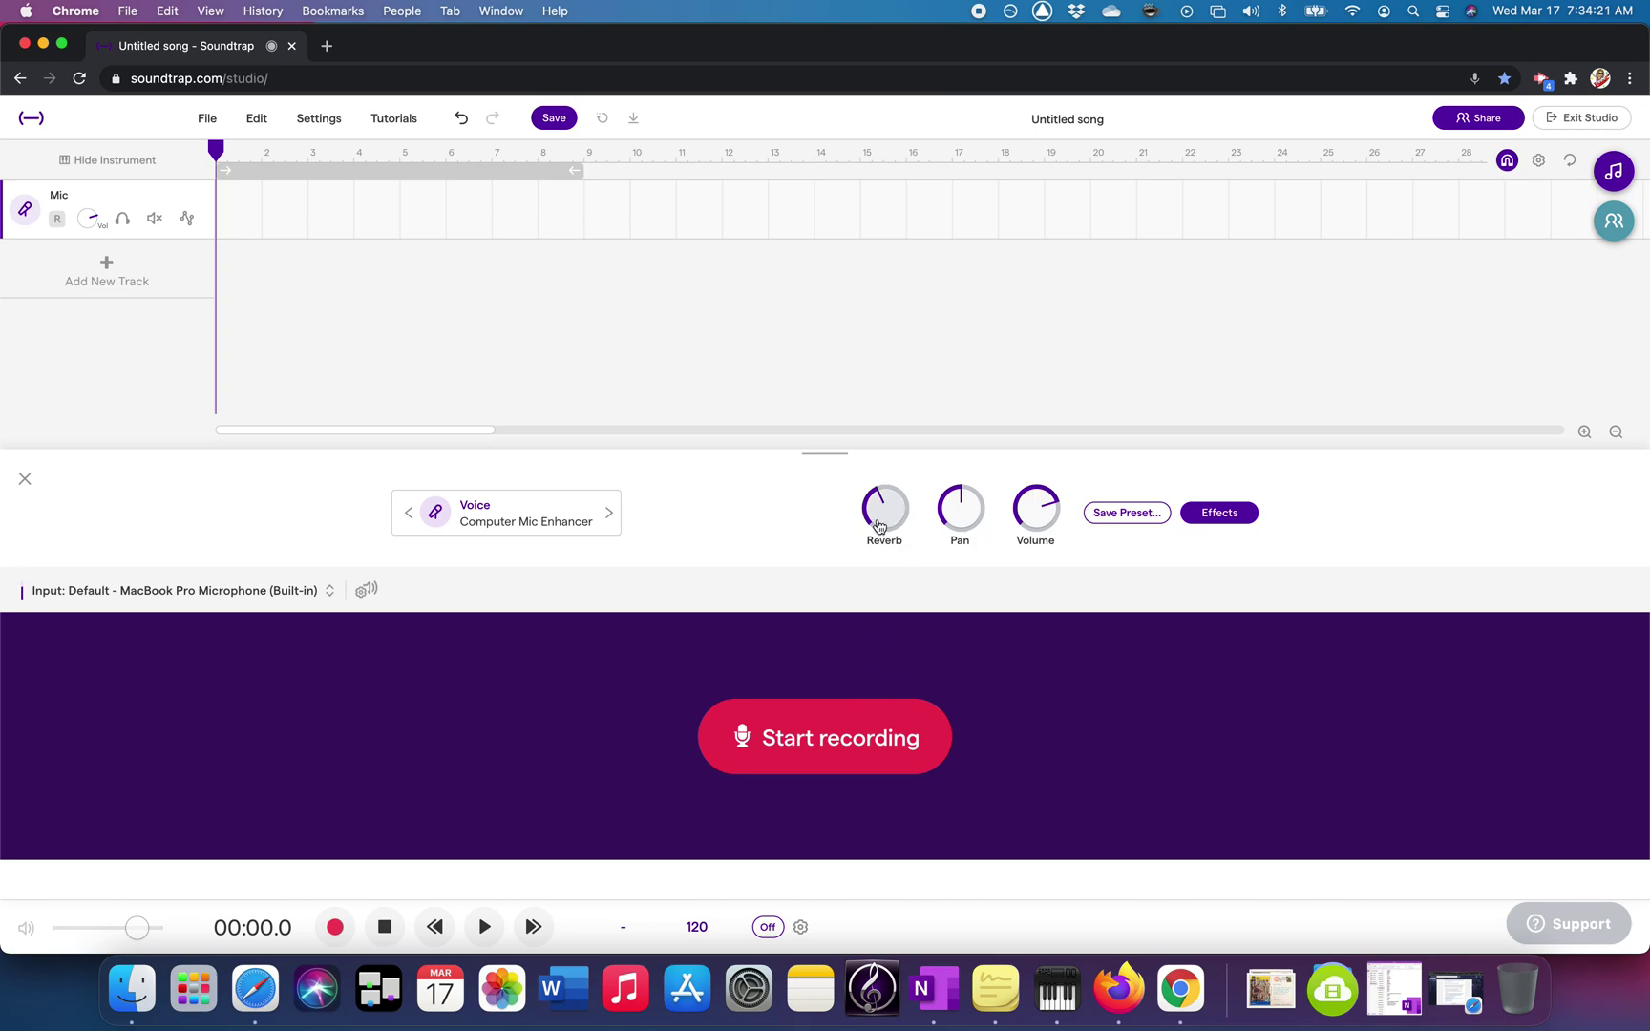
- Turn the Mic track's reverb nearly to zero and start recording without headphones
mouse_move(880, 507)
left_mouse_down()
mouse_move(854, 552)
mouse_move(836, 670)
mouse_move(866, 693)
left_mouse_up()
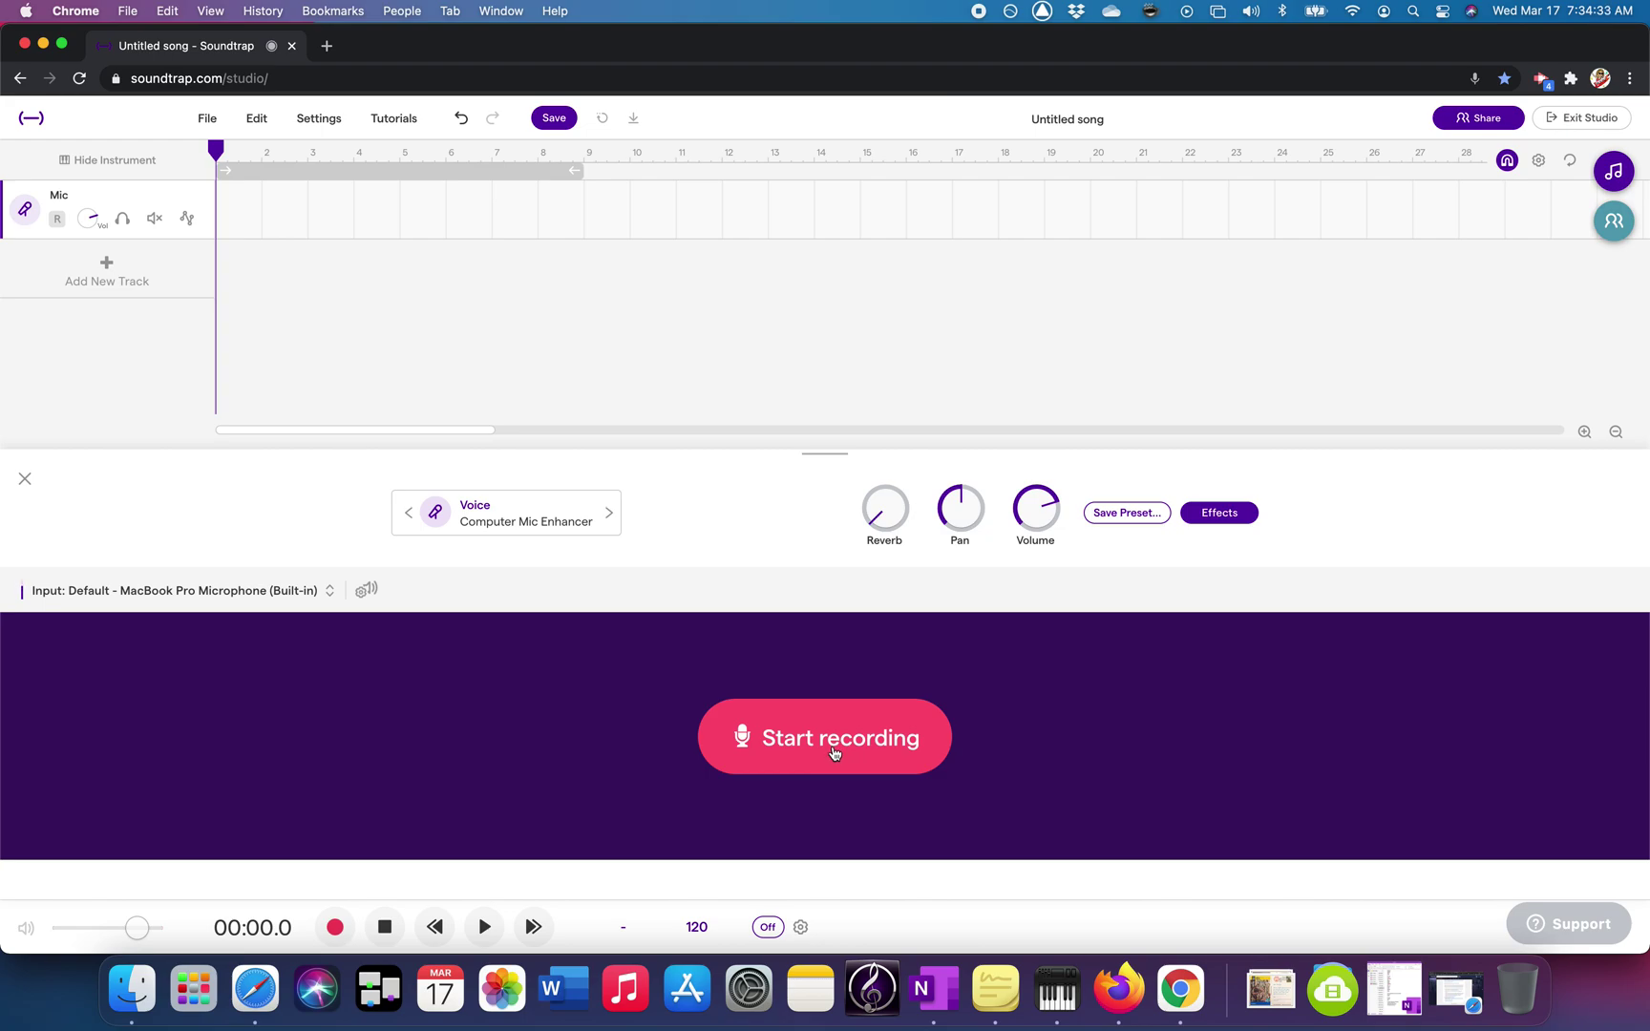
left_click(833, 753)
left_click(871, 644)
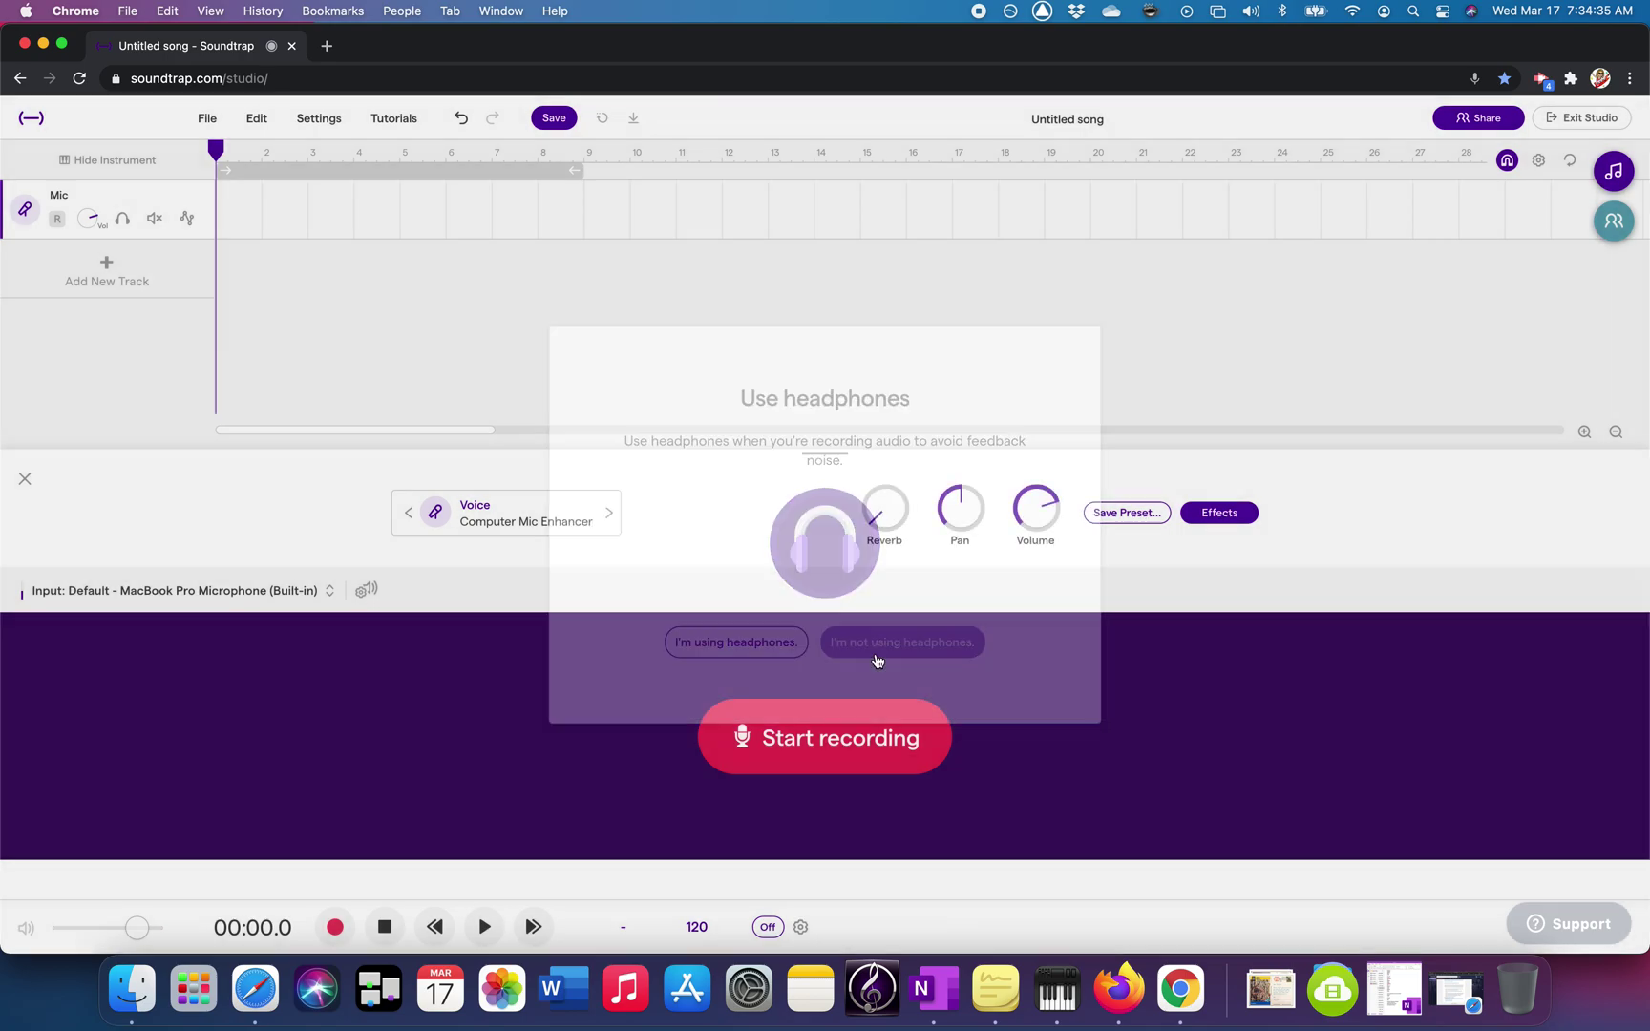
left_click(871, 554)
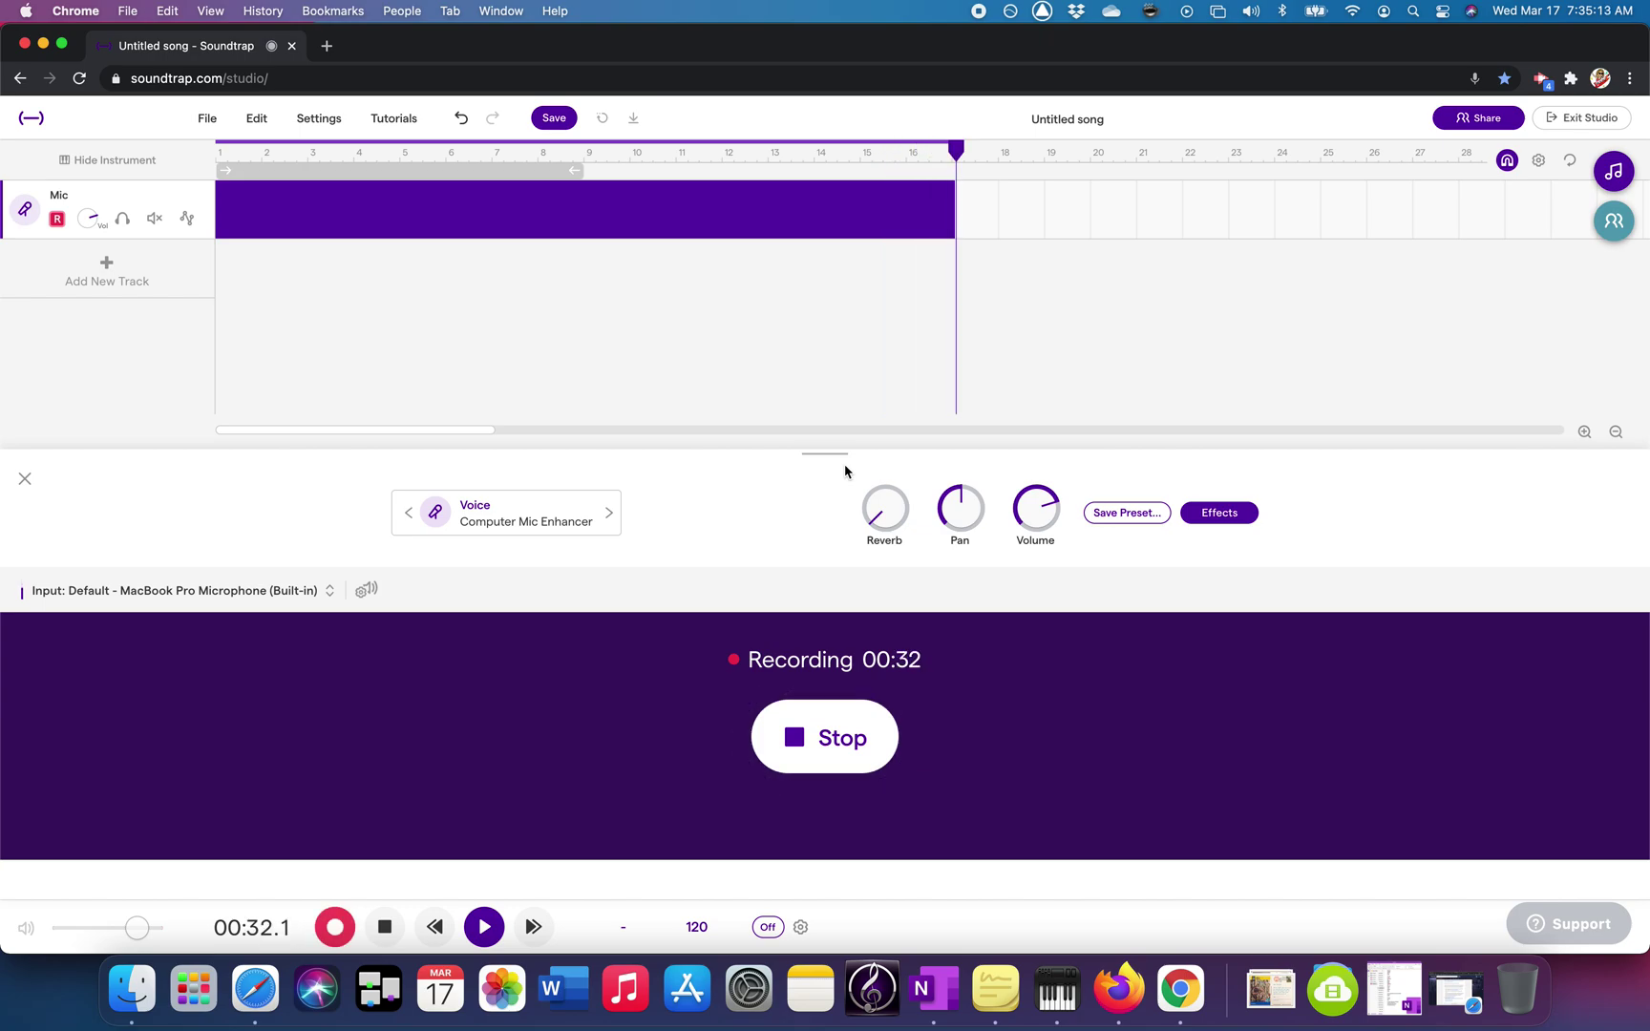
- Stop recording, leaving a roughly 34-second voice take on the Mic track
left_click(848, 754)
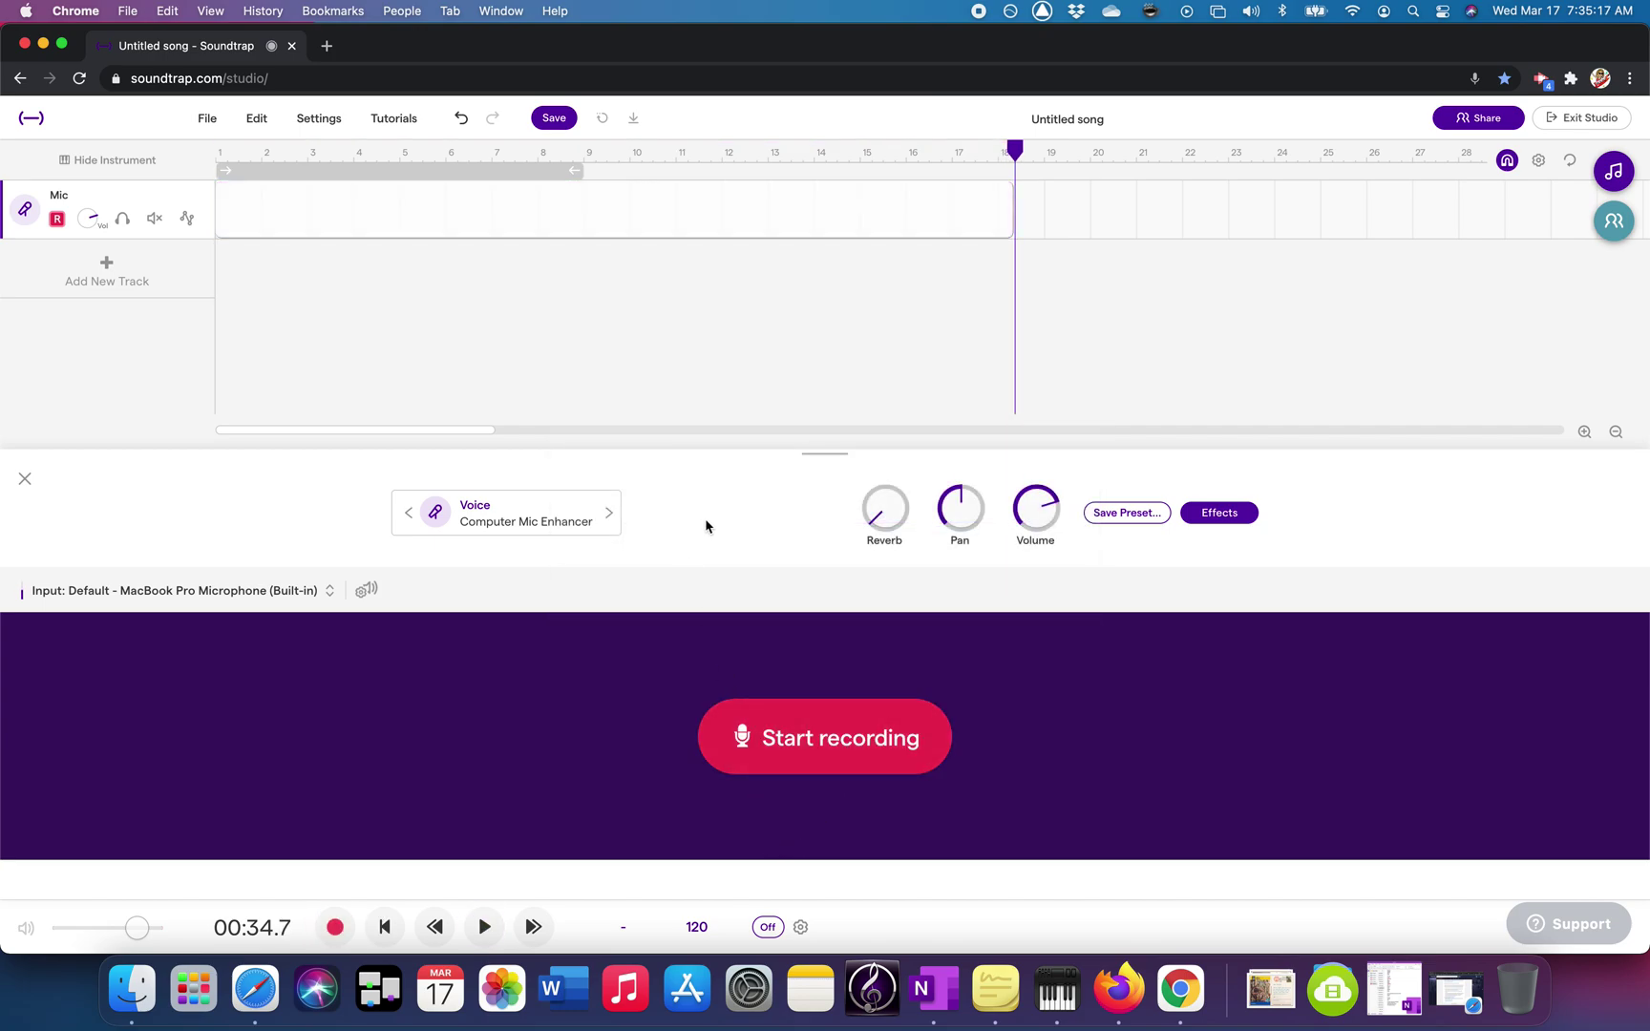
- Play the new take briefly from bar 3
left_click(316, 158)
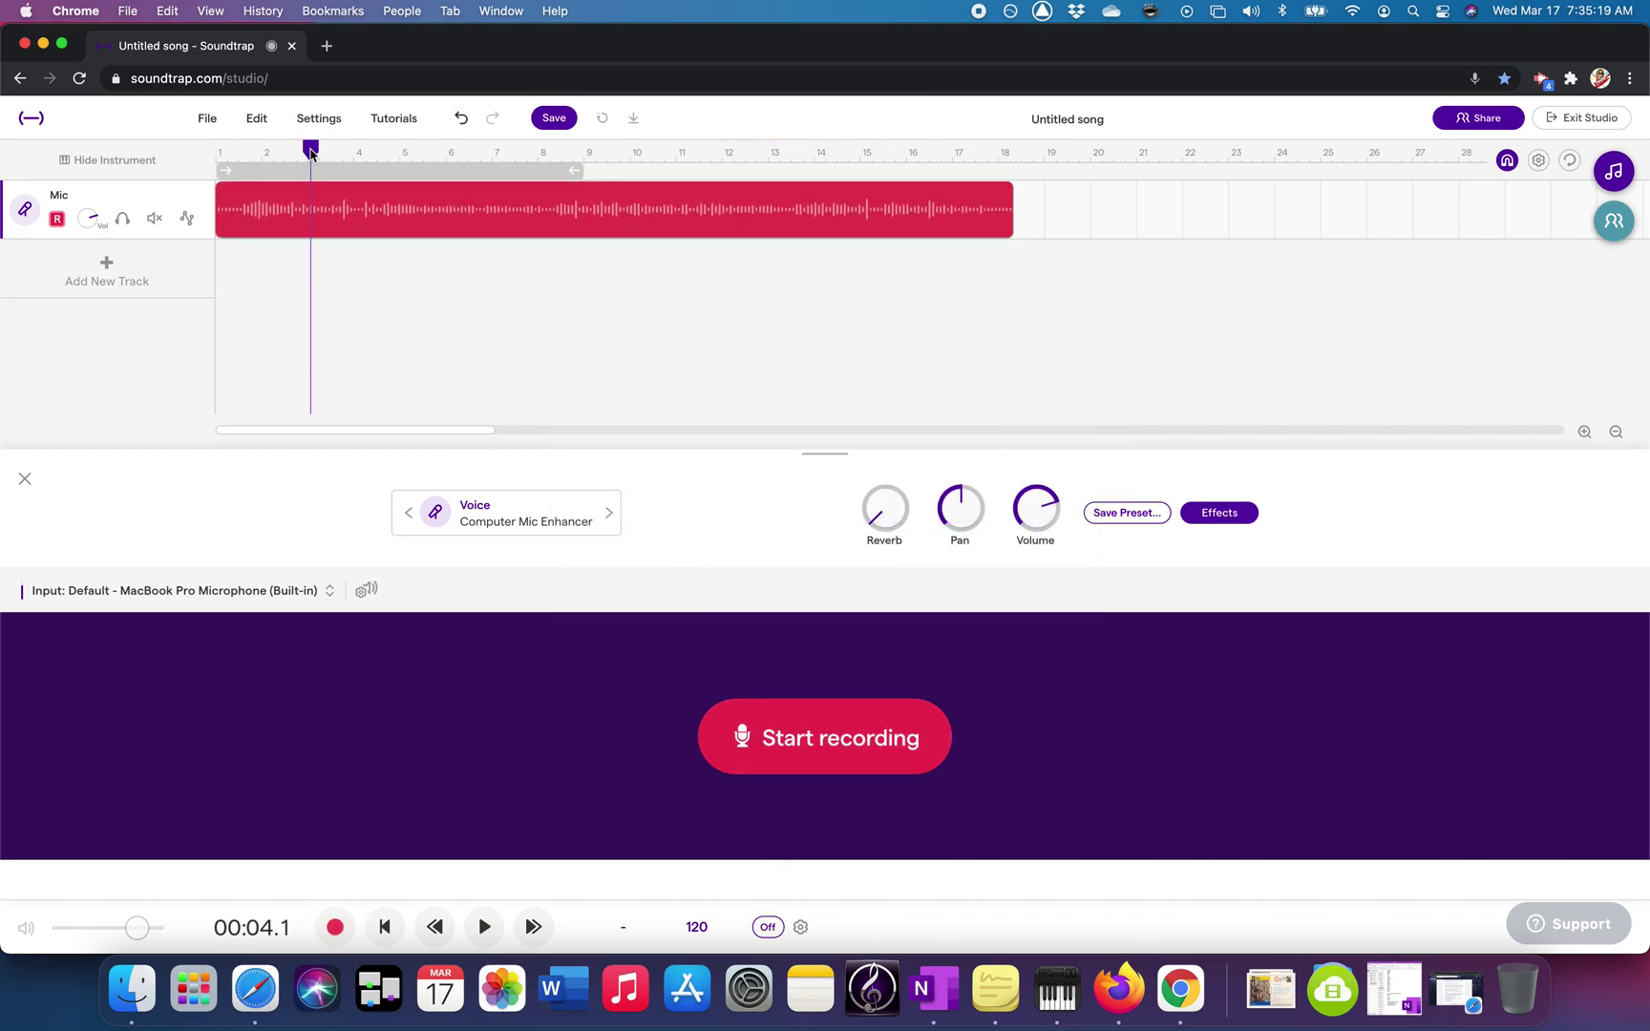
key("space")
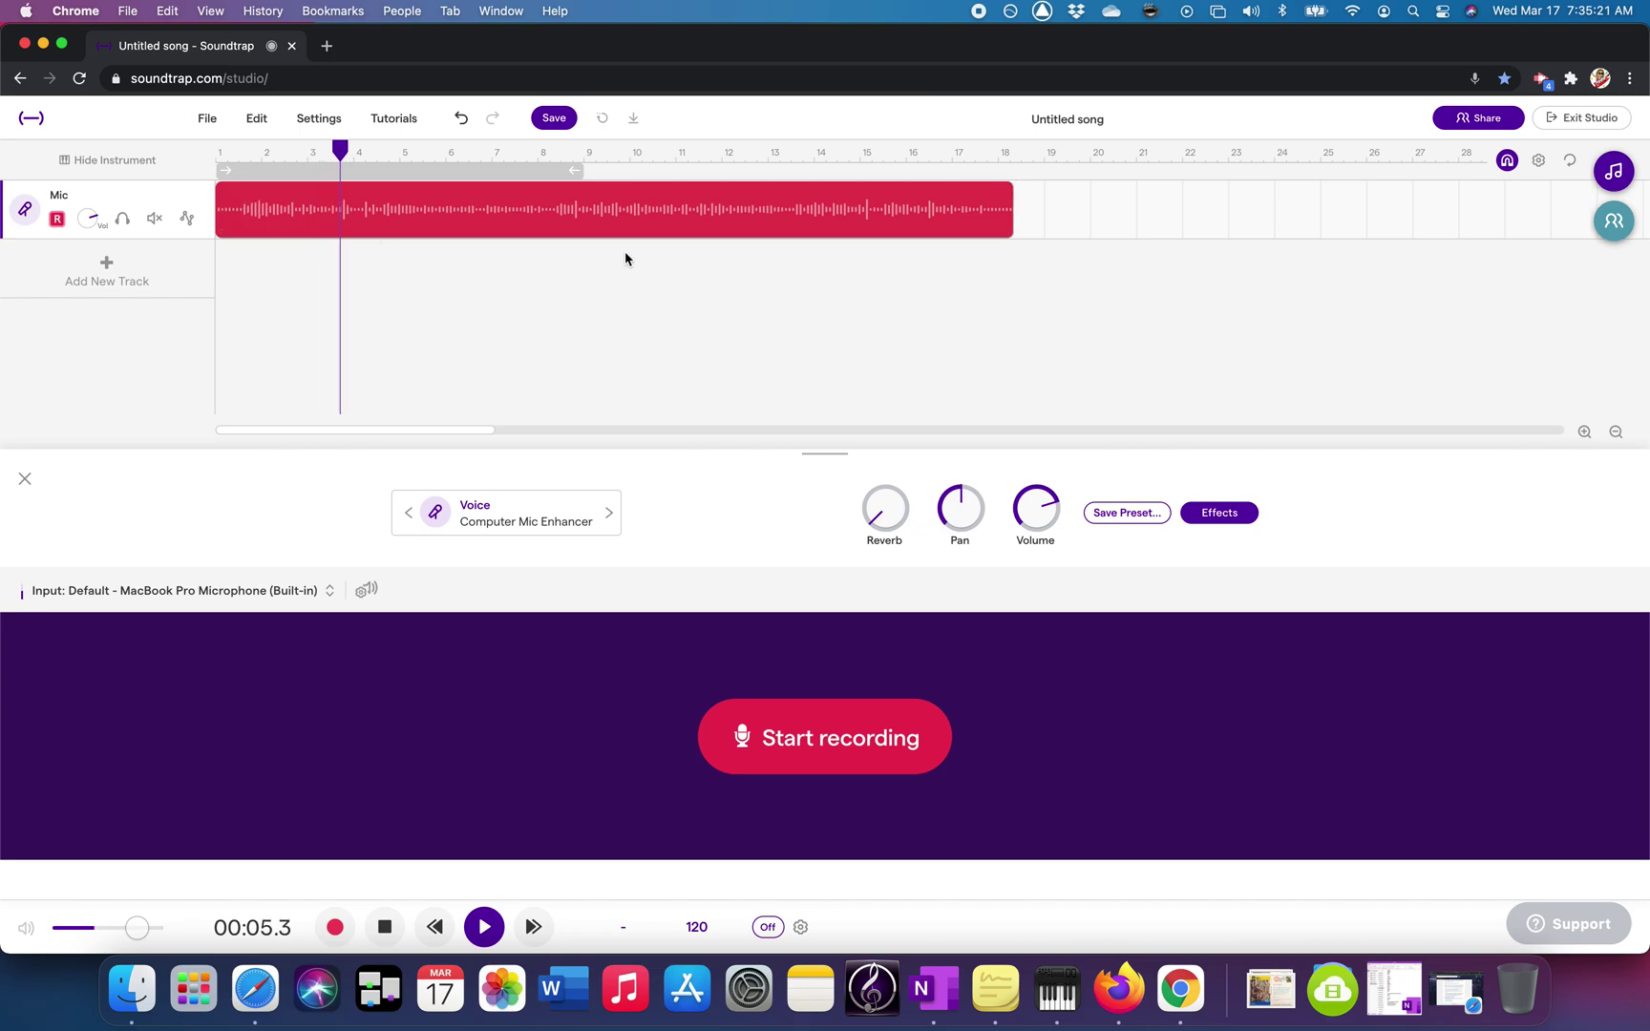
key("space")
- Check the Mac's sound output, replay the take, and save the project
left_click(1279, 11)
mouse_move(1251, 13)
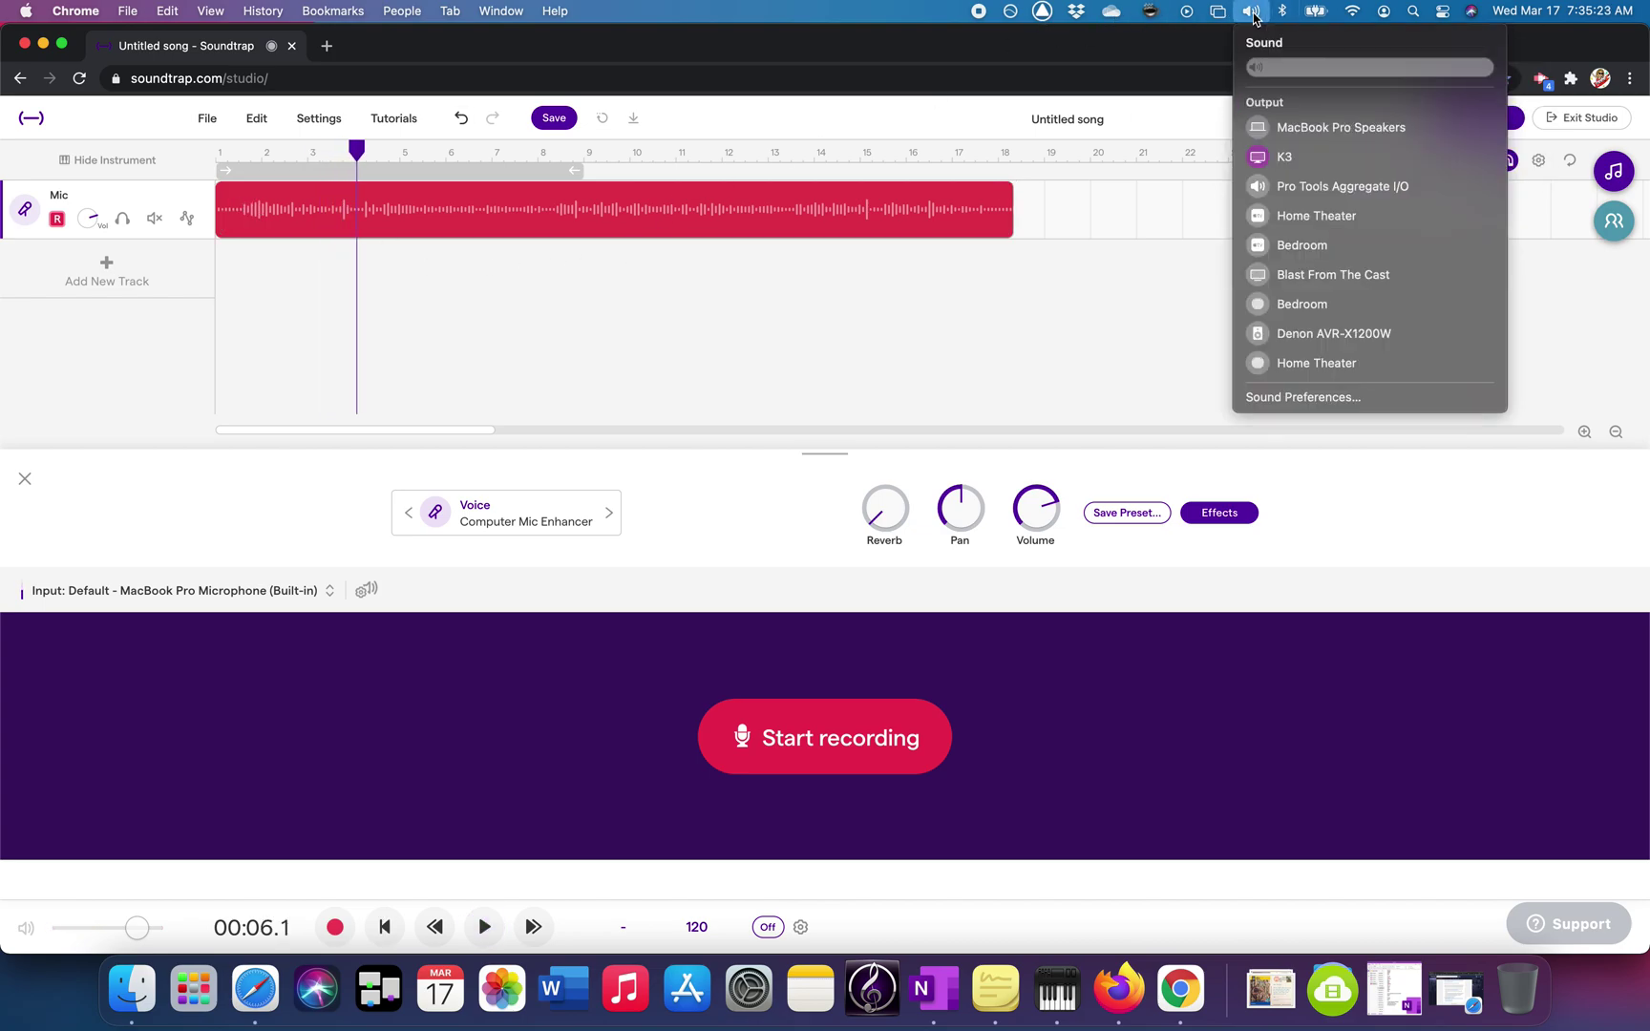
left_click(390, 140)
key("space")
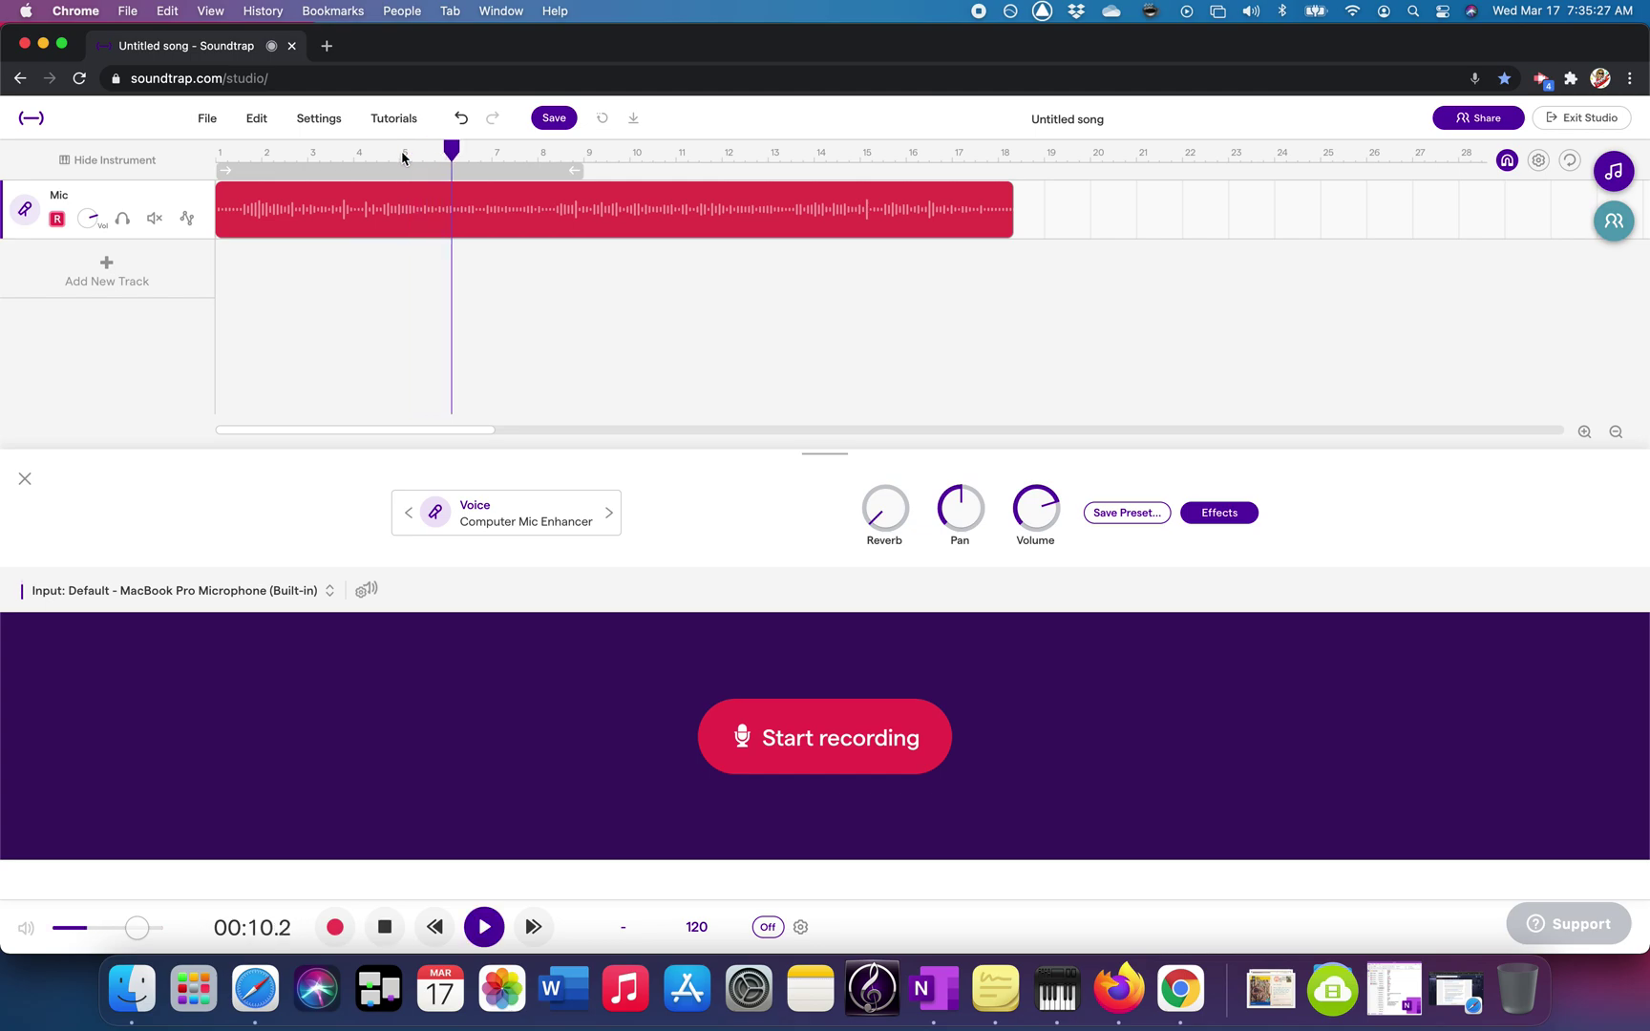
key("space")
left_click(554, 119)
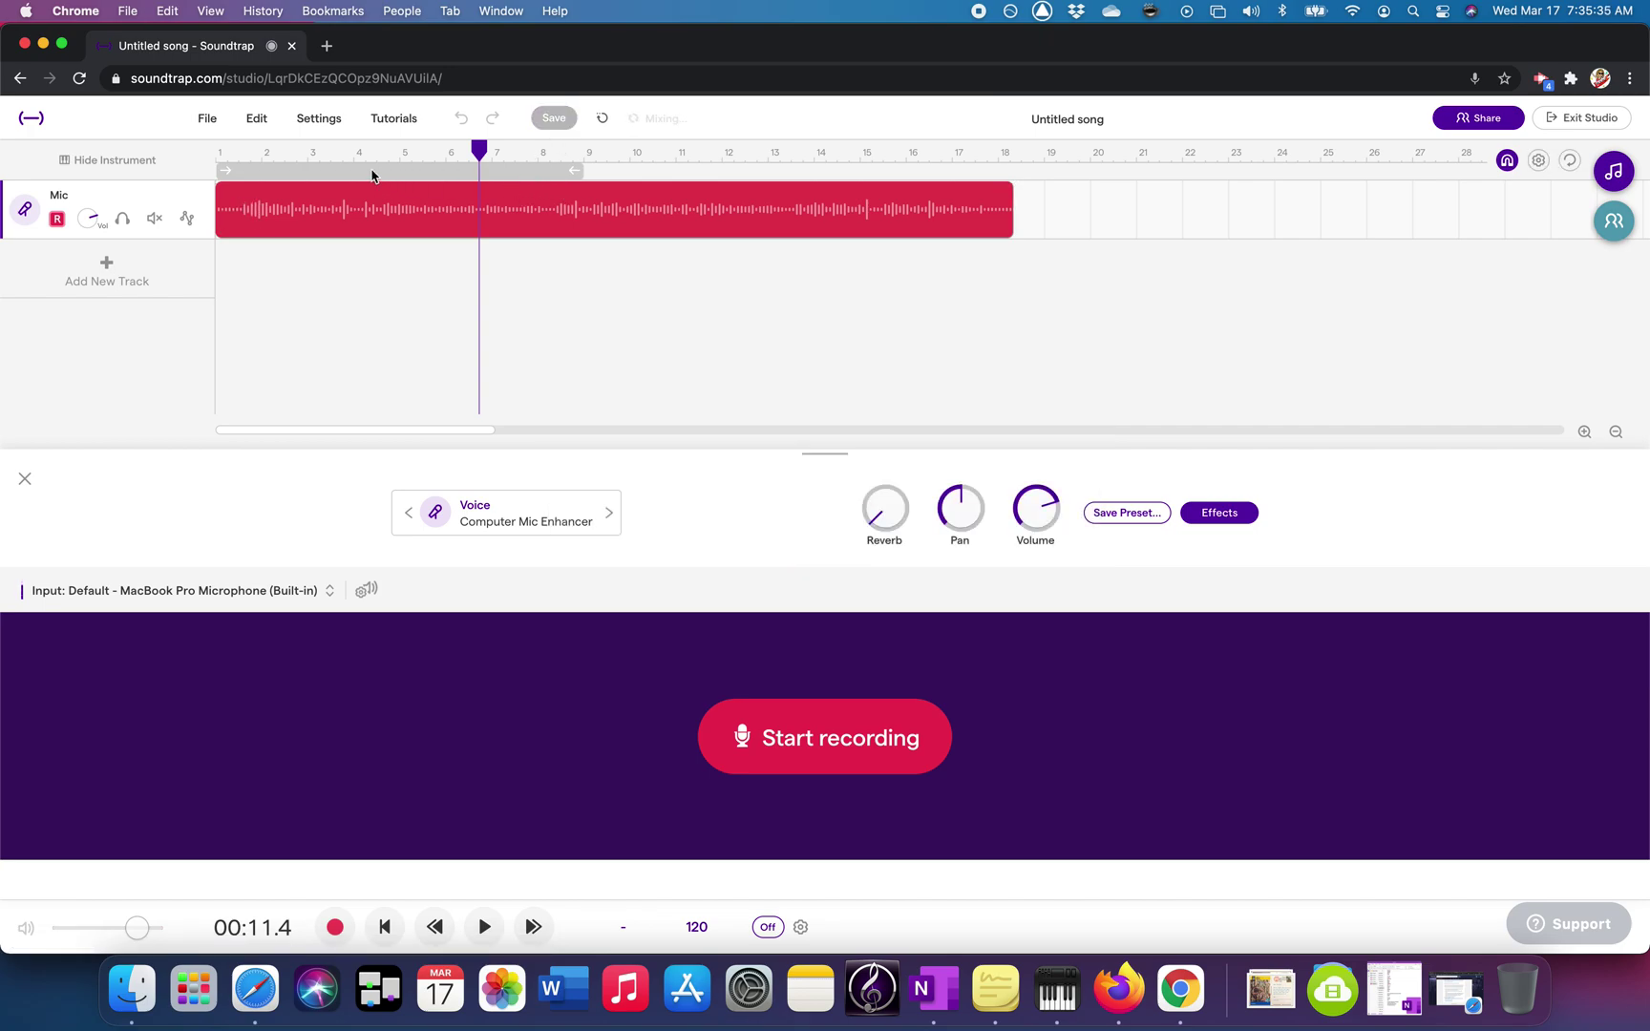
- Attempt an mp3 export and dismiss the mix-not-ready message
left_click(207, 118)
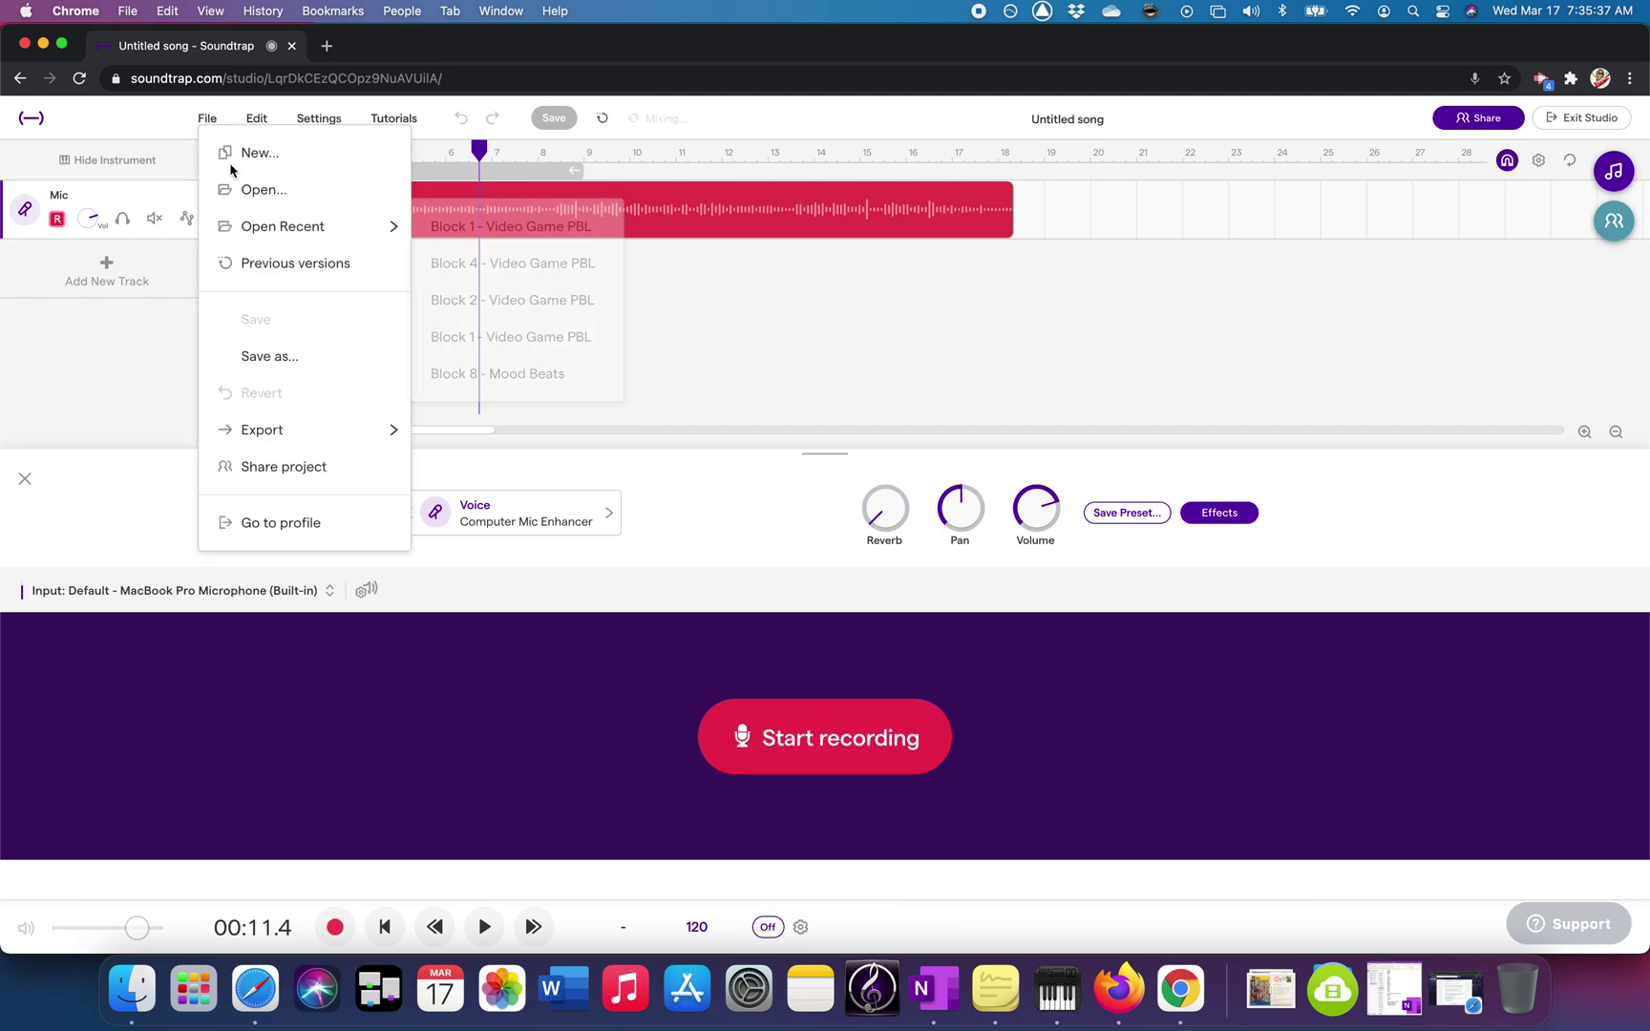
left_click(203, 120)
left_click(203, 120)
mouse_move(296, 423)
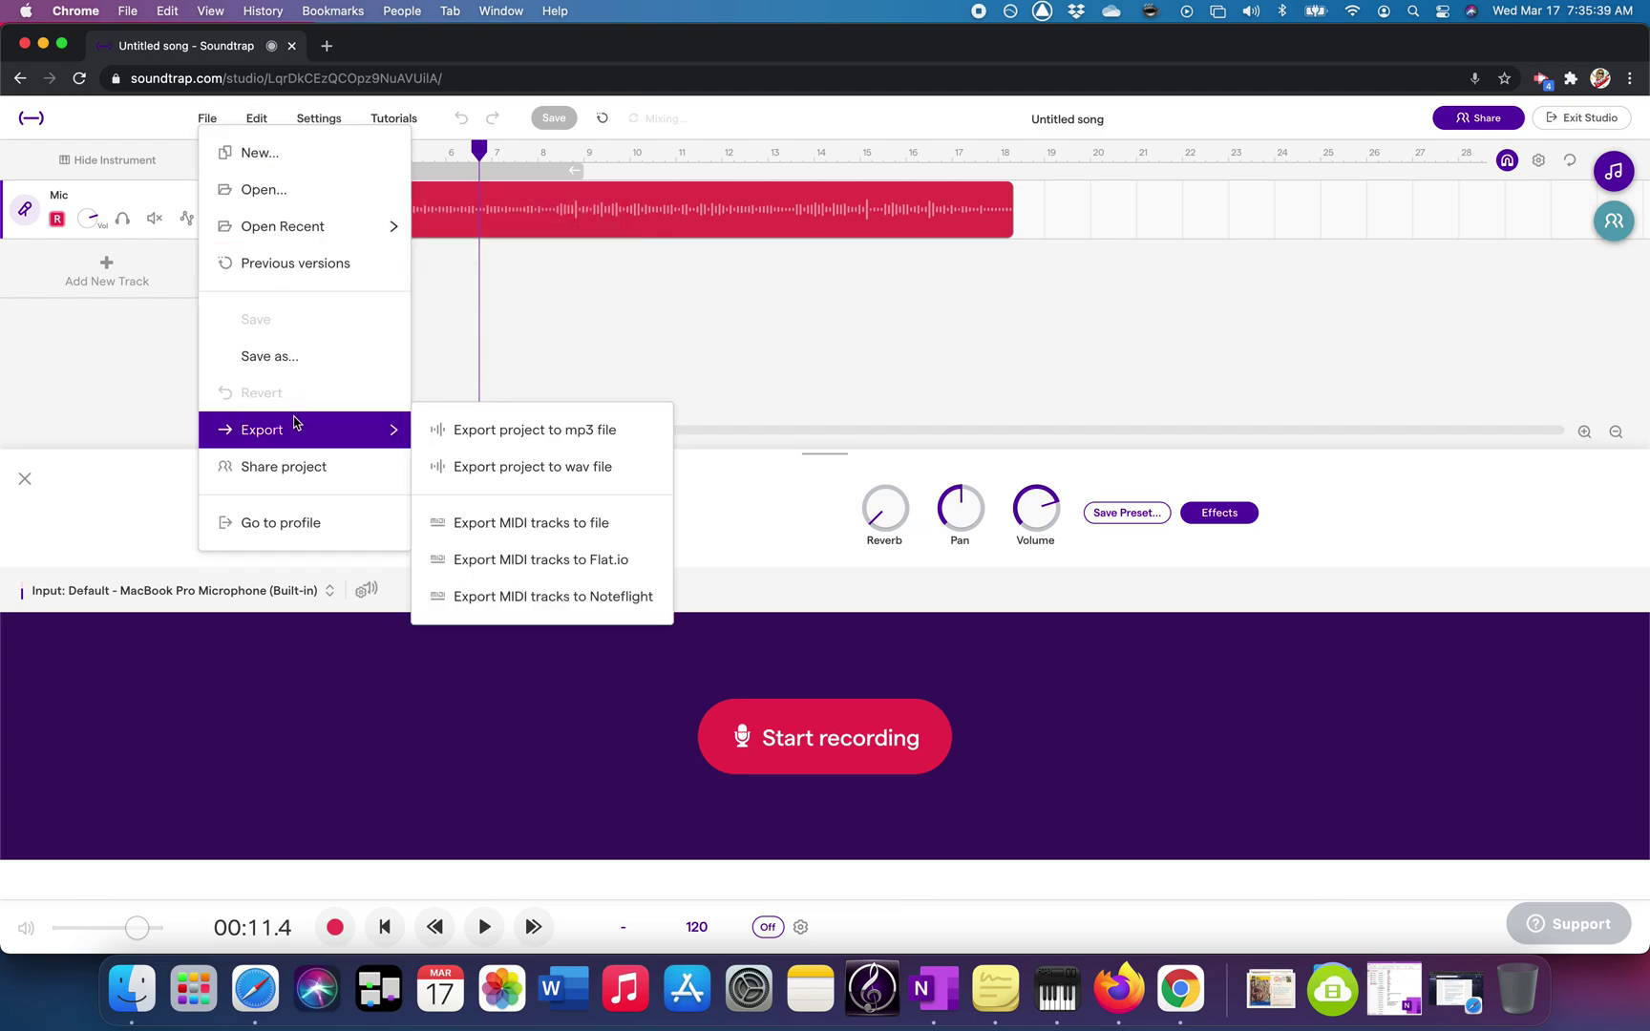
left_click(524, 444)
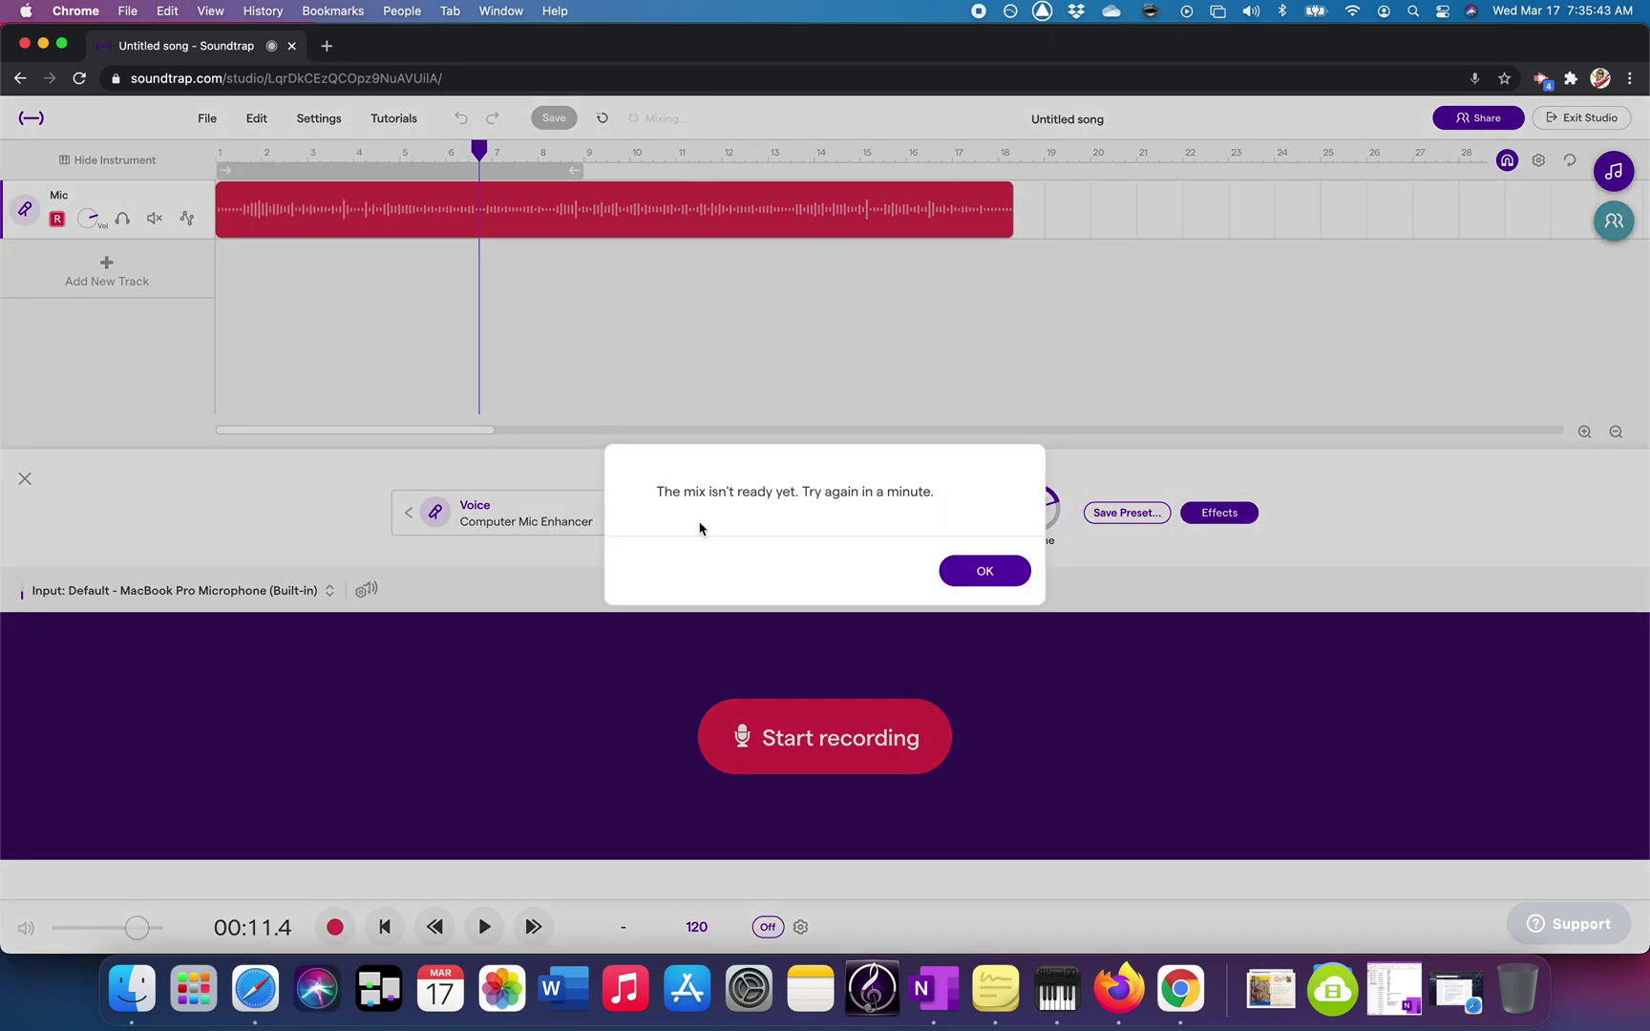
left_click(979, 576)
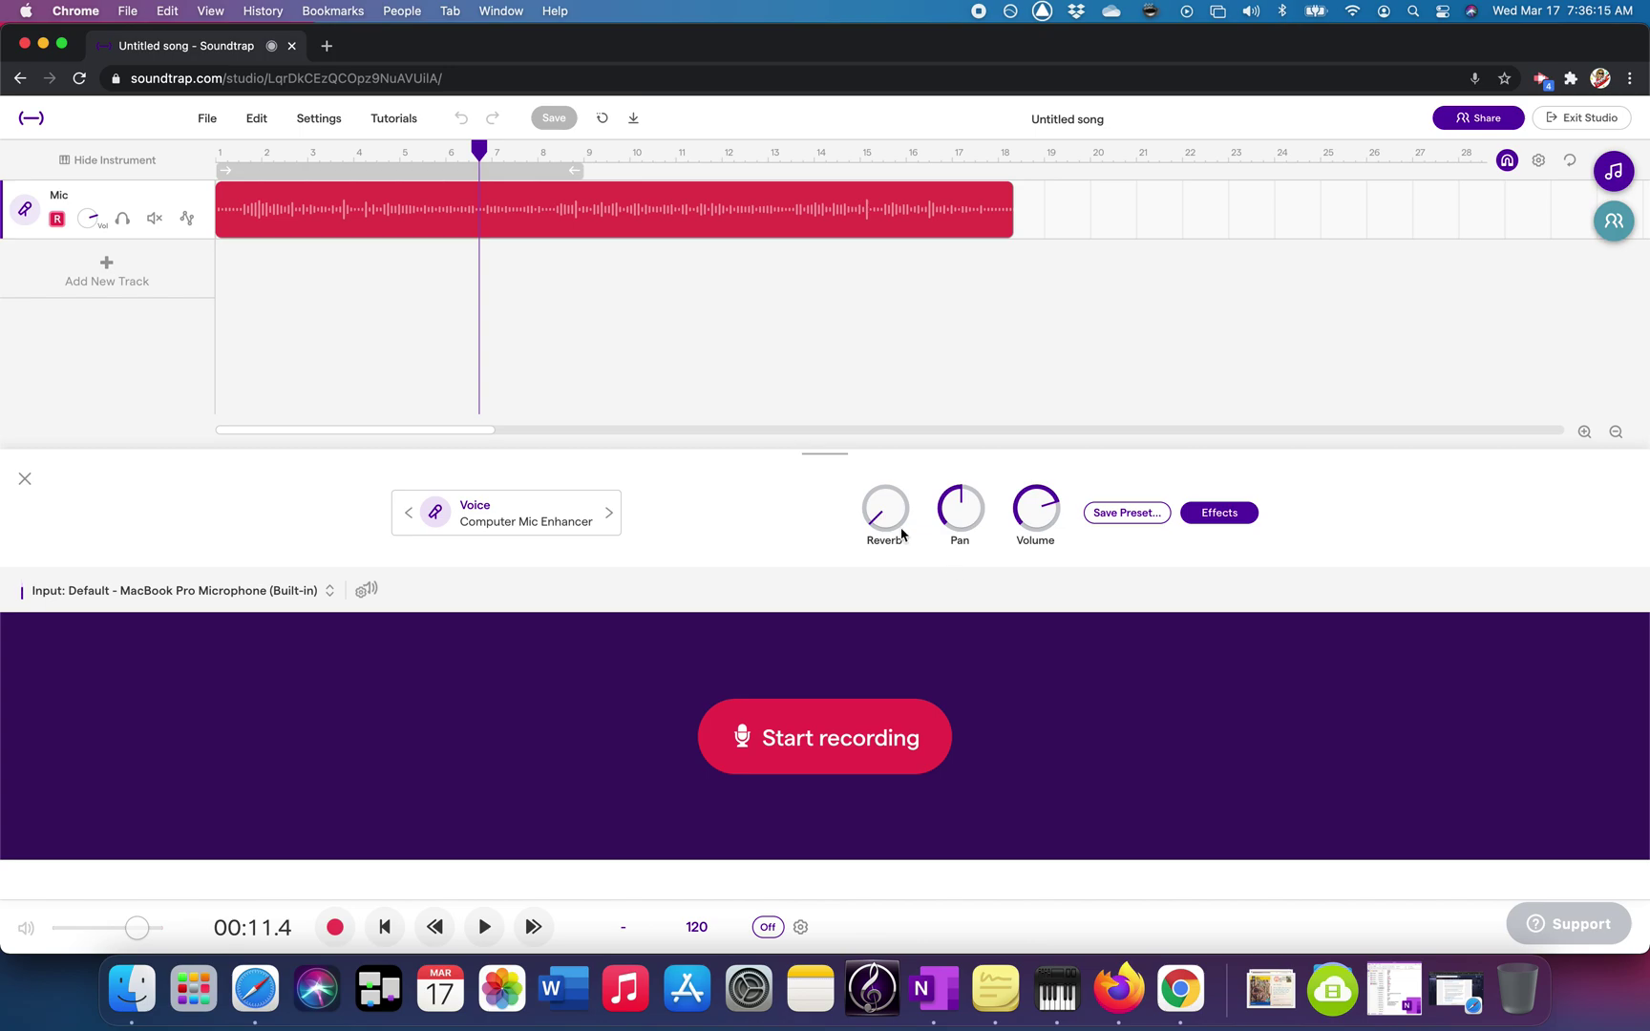
- Retry exporting the project to an mp3 file once the mix is ready
left_click(208, 121)
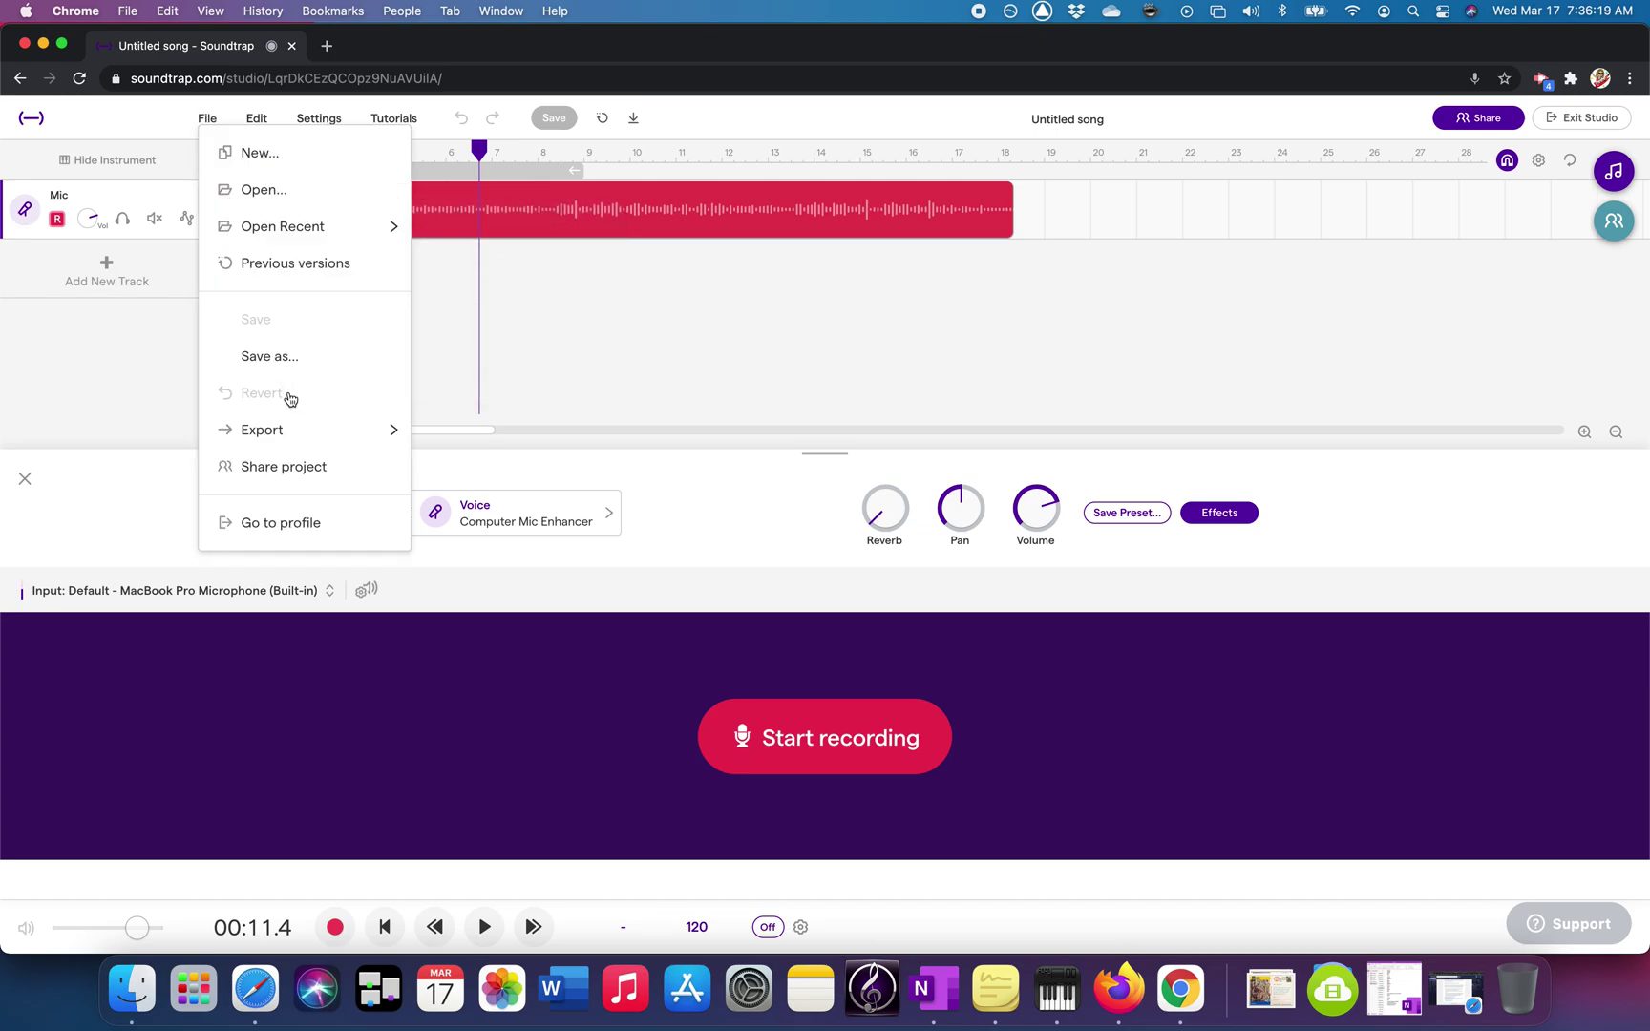
mouse_move(291, 432)
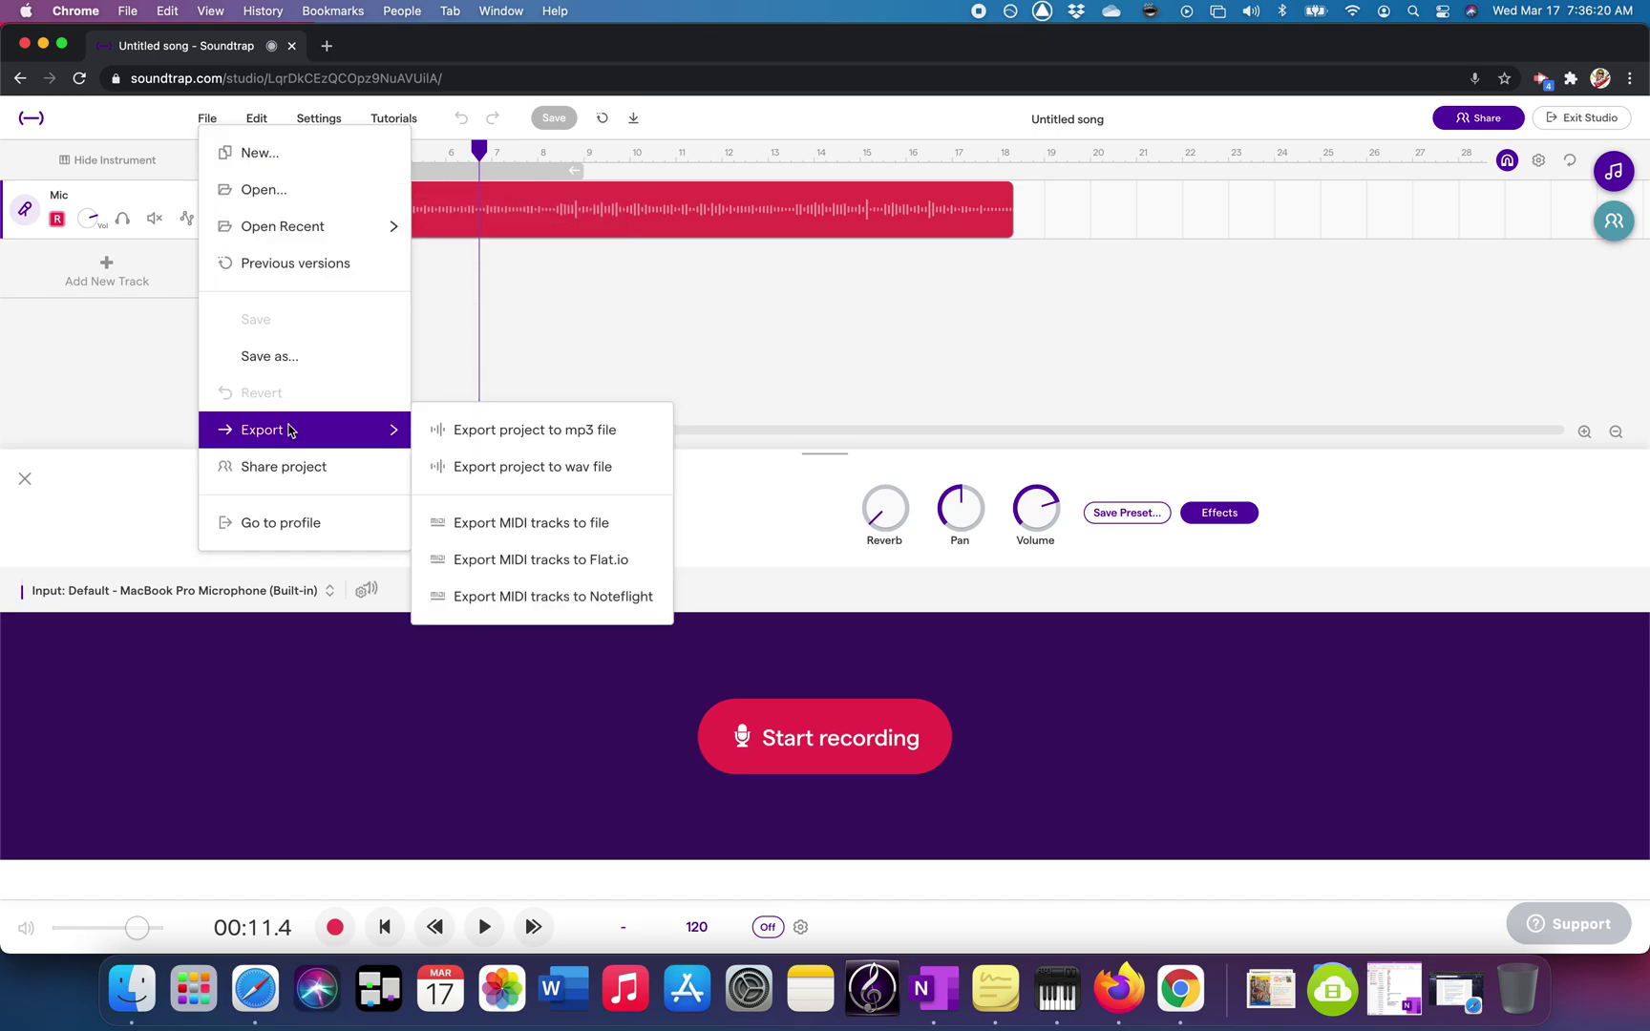
left_click(552, 432)
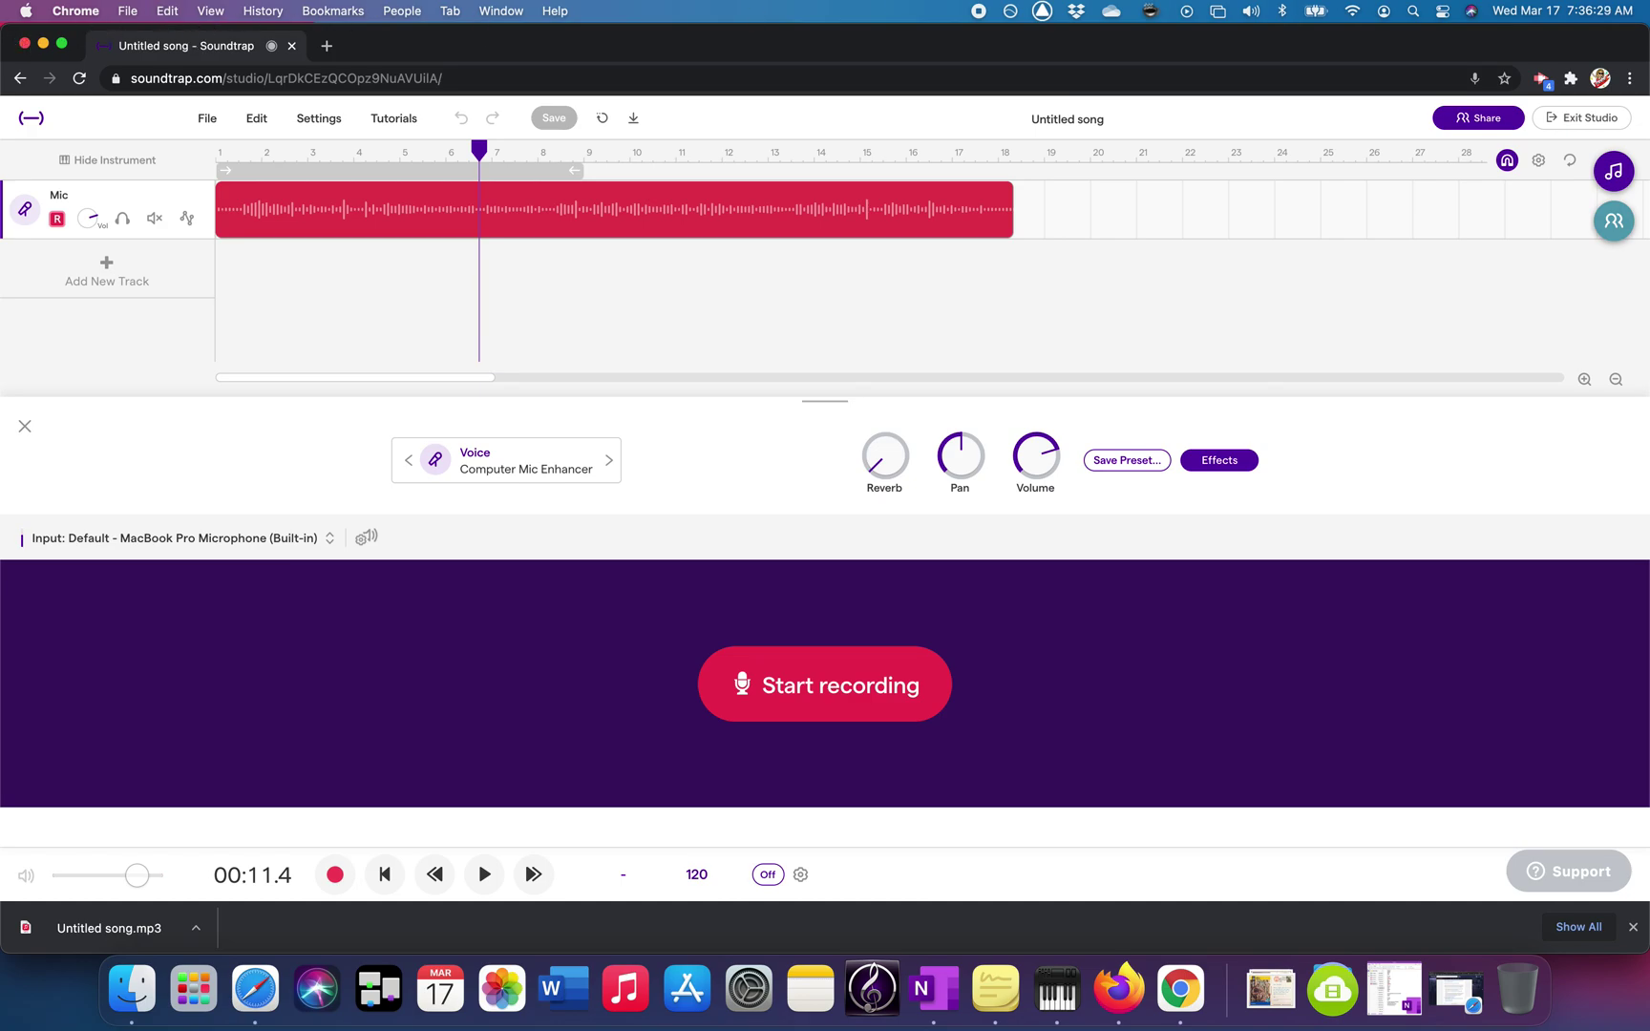
- Open the Downloads folder in Finder from the Dock's Downloads stack
key("super+Tab")
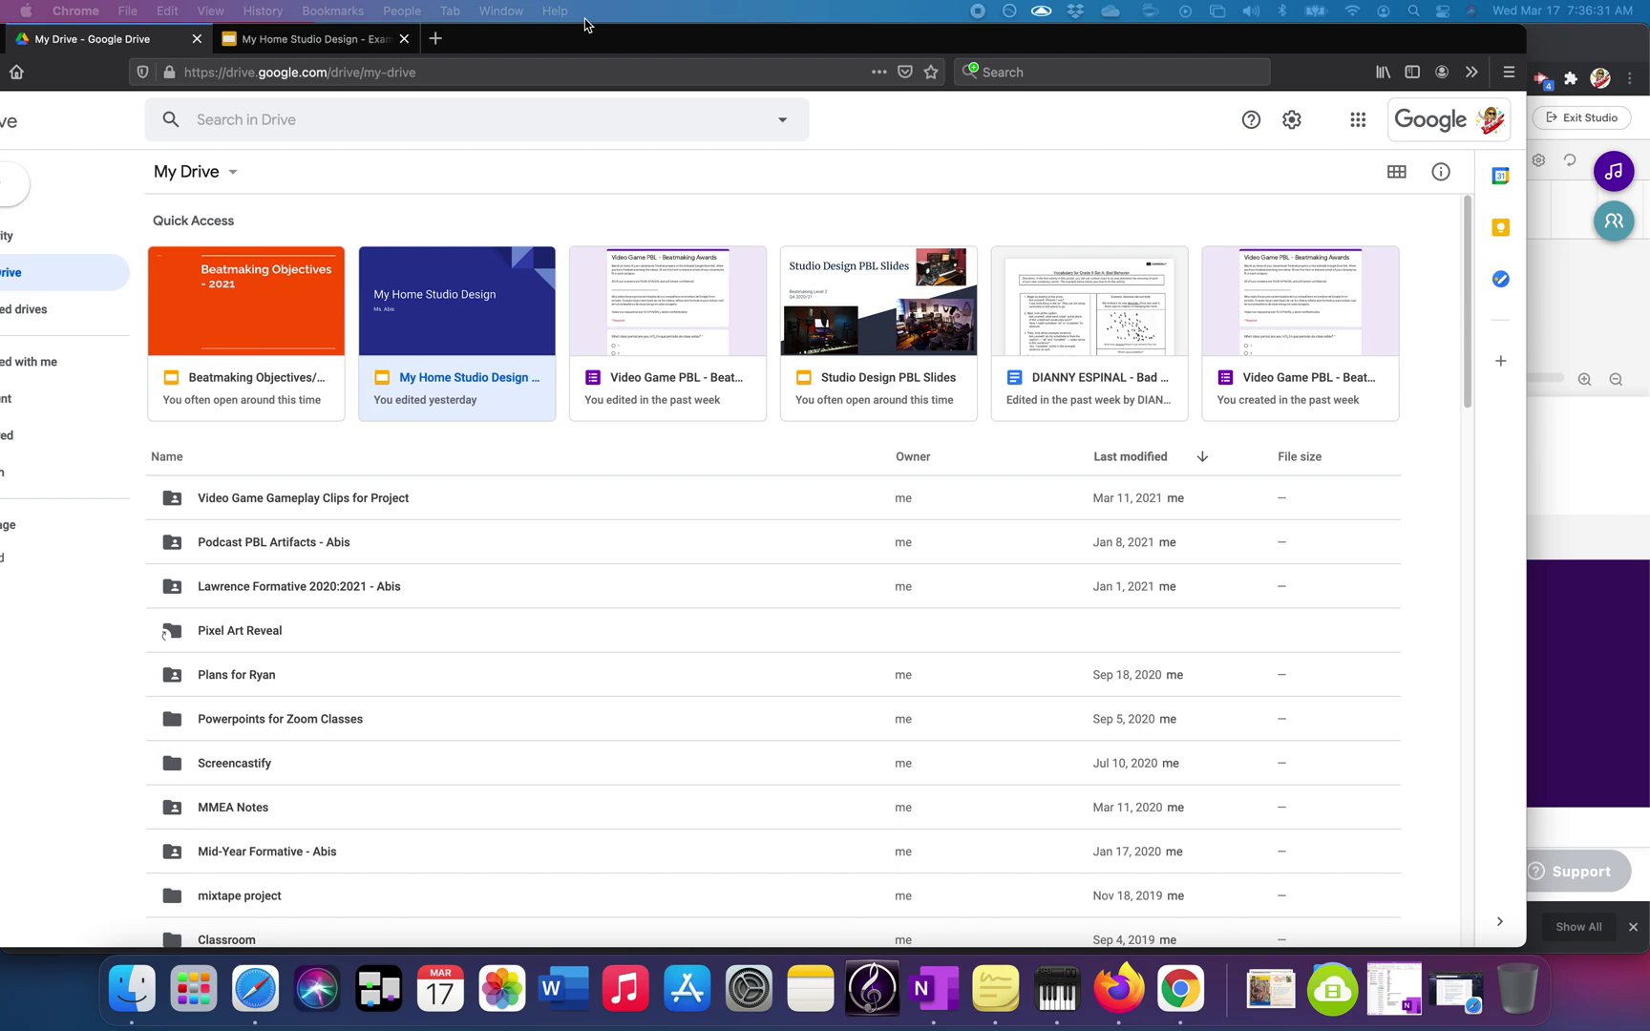
left_click(1262, 999)
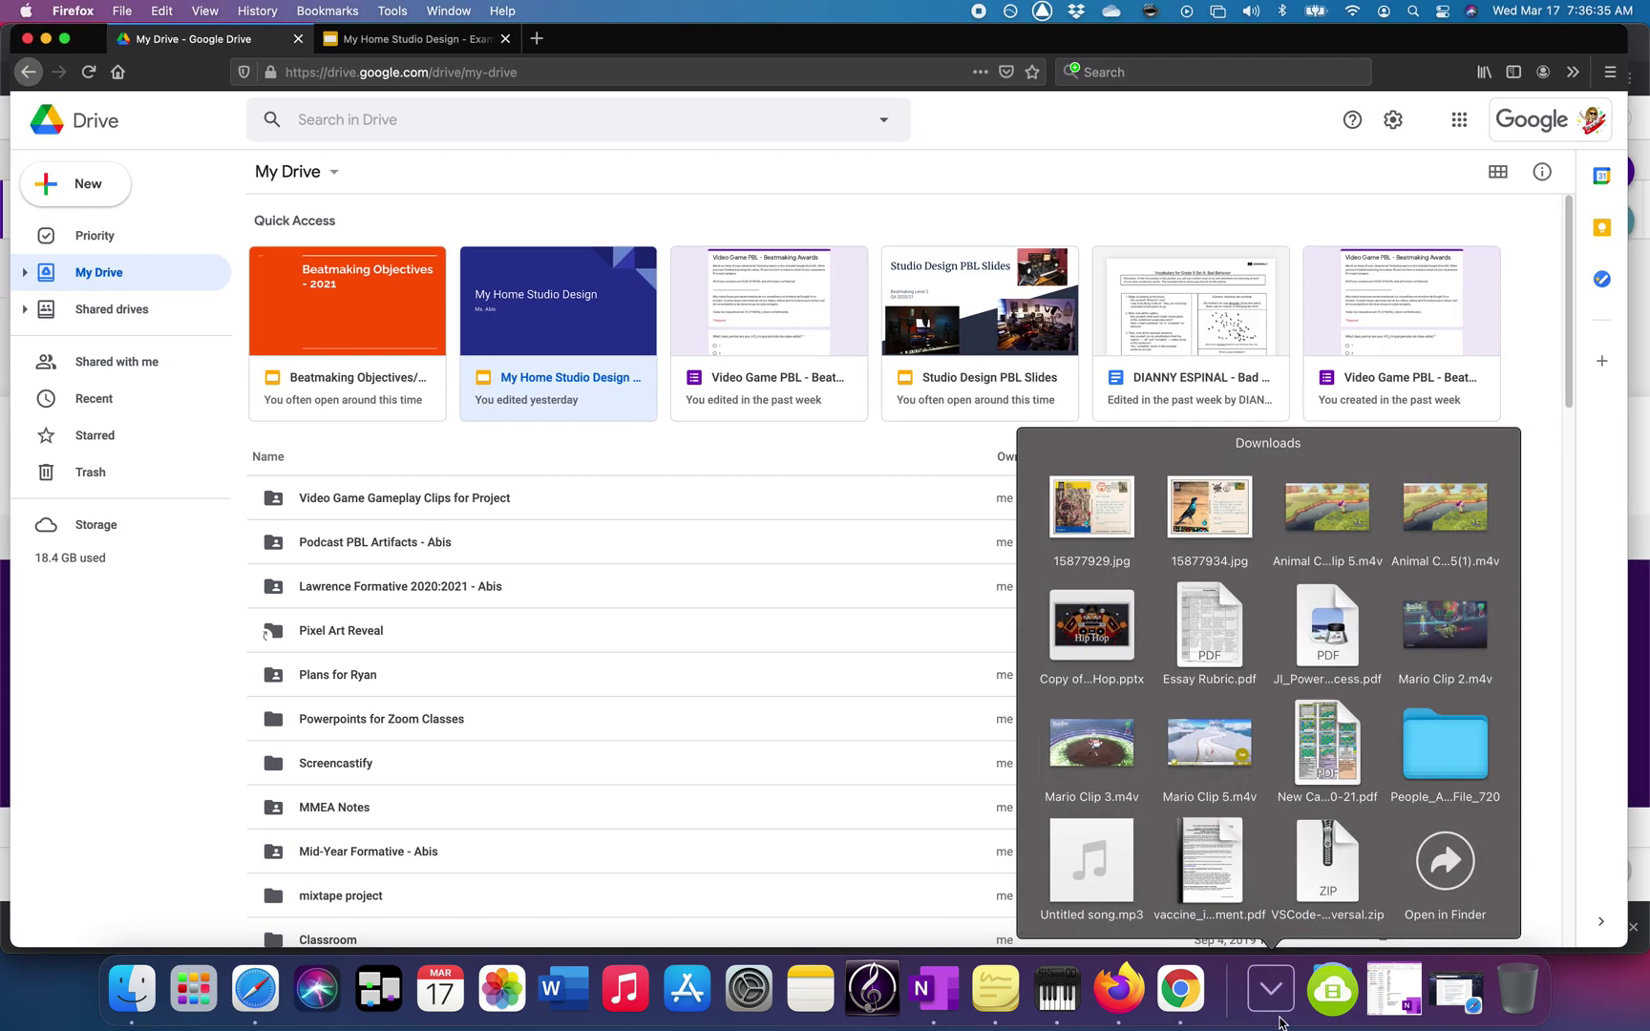
left_click(1445, 864)
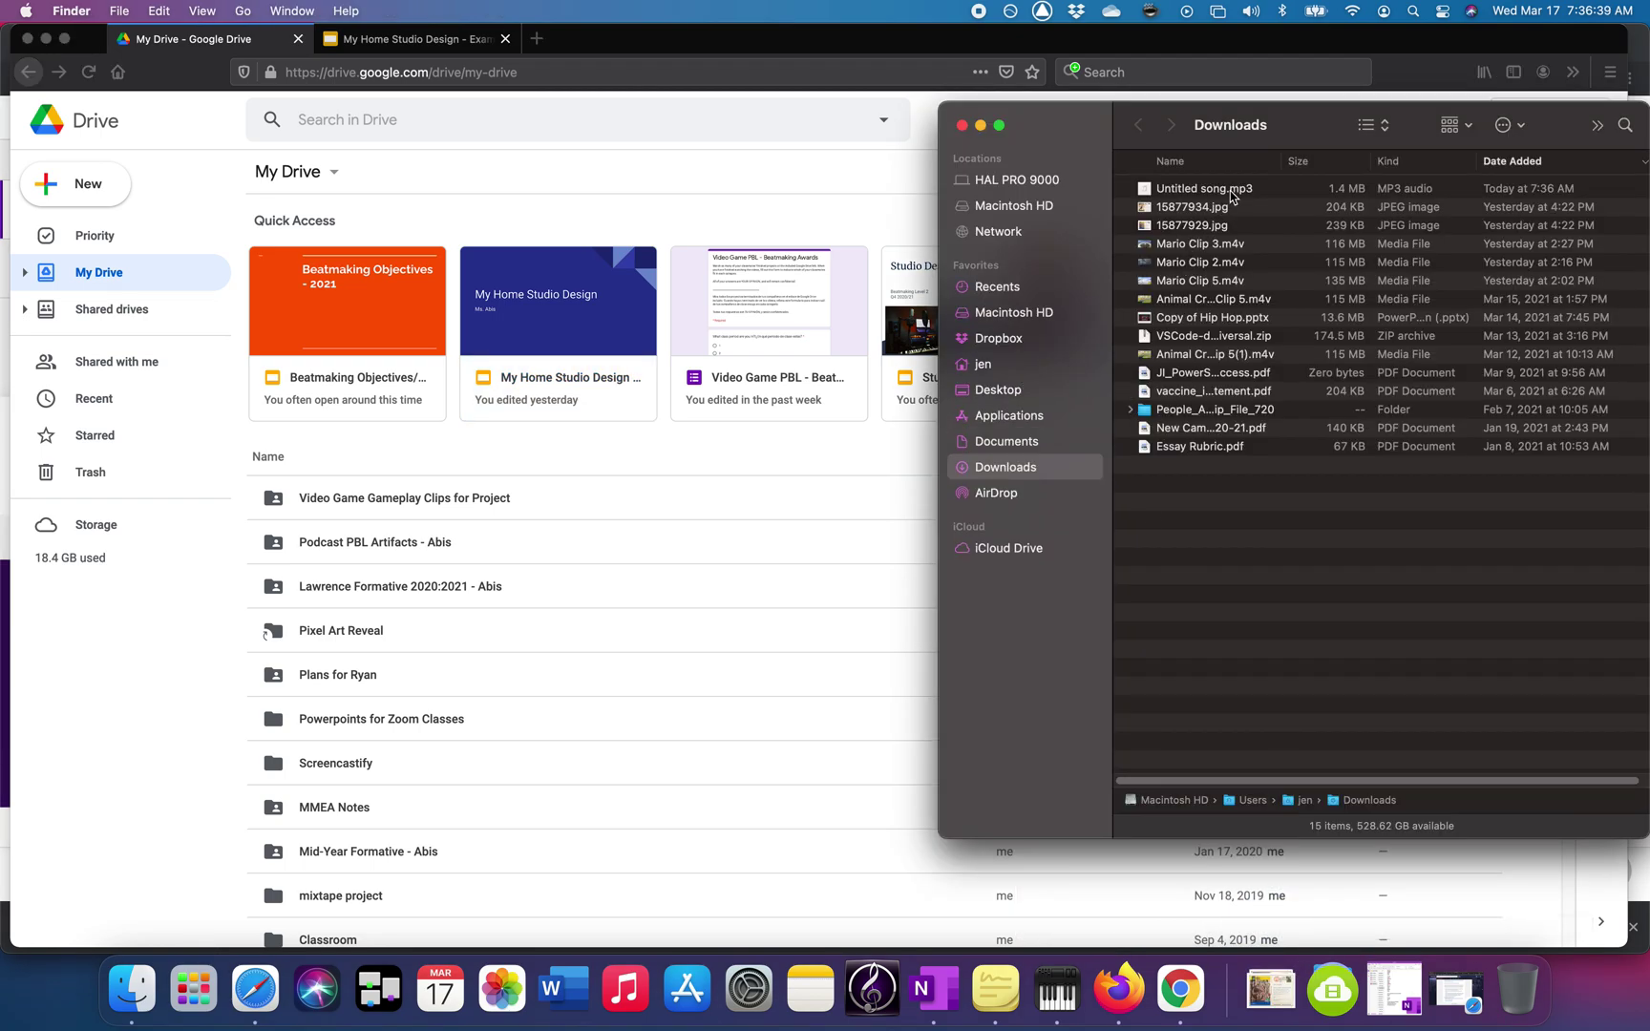
- Rename Untitled song.mp3 to Slide 1.mp3
left_click(1230, 191)
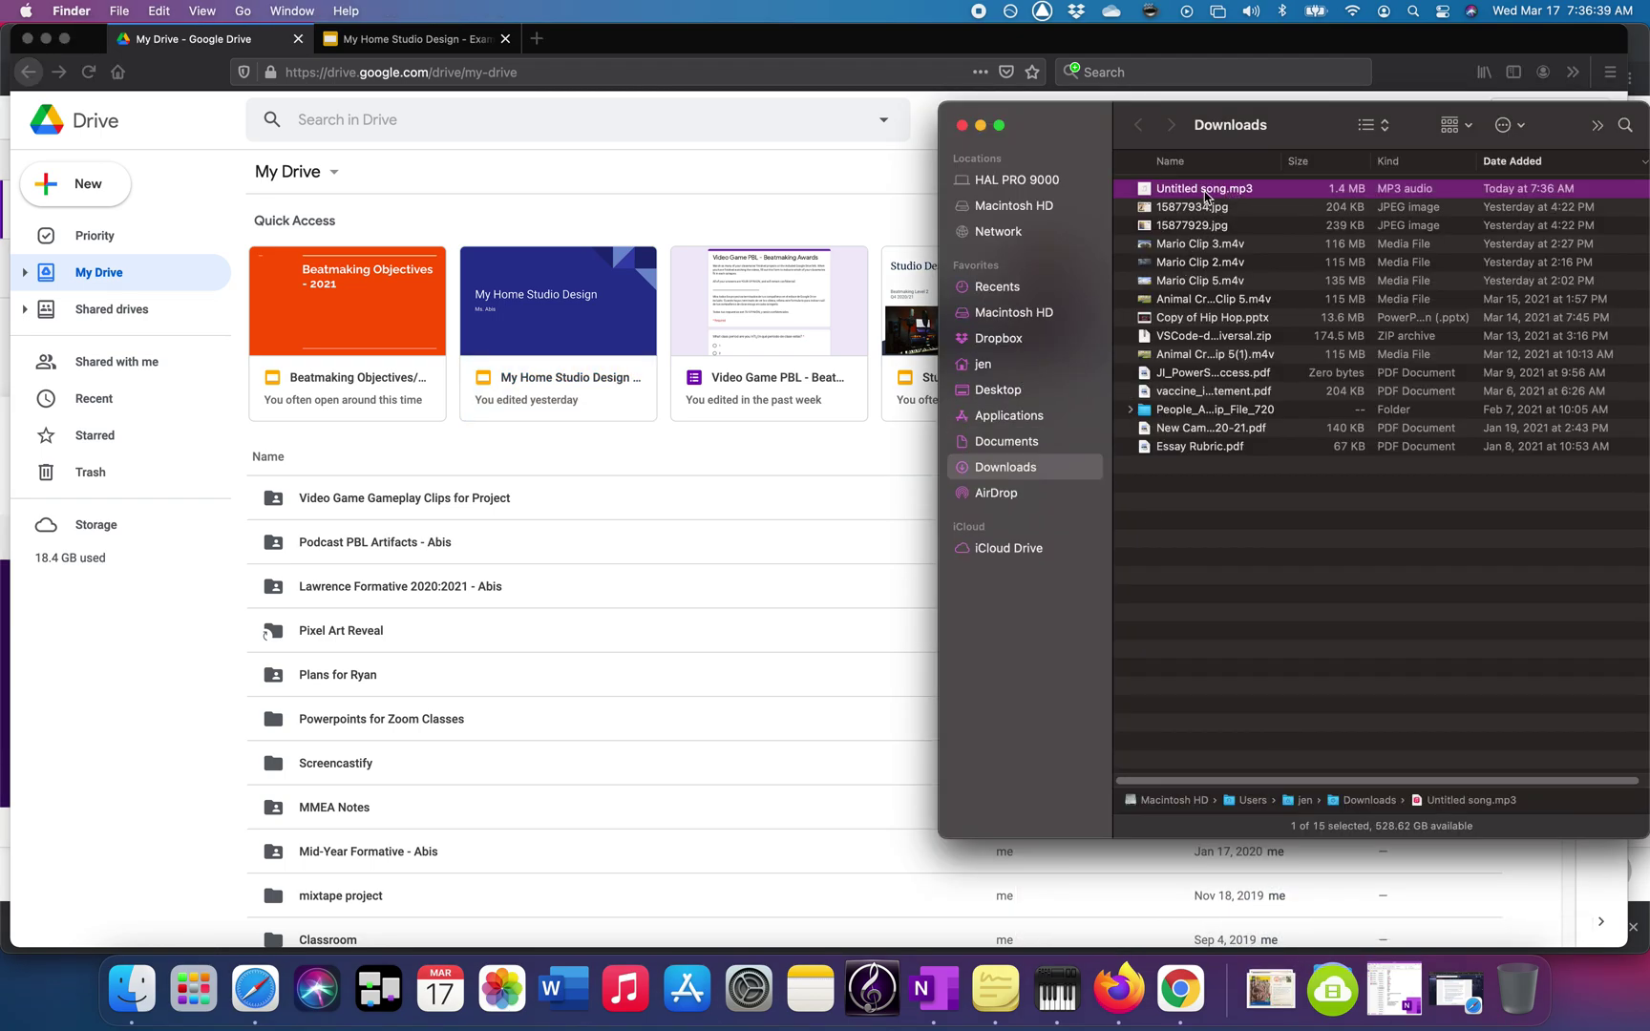
right_click(1208, 194)
left_click(1298, 311)
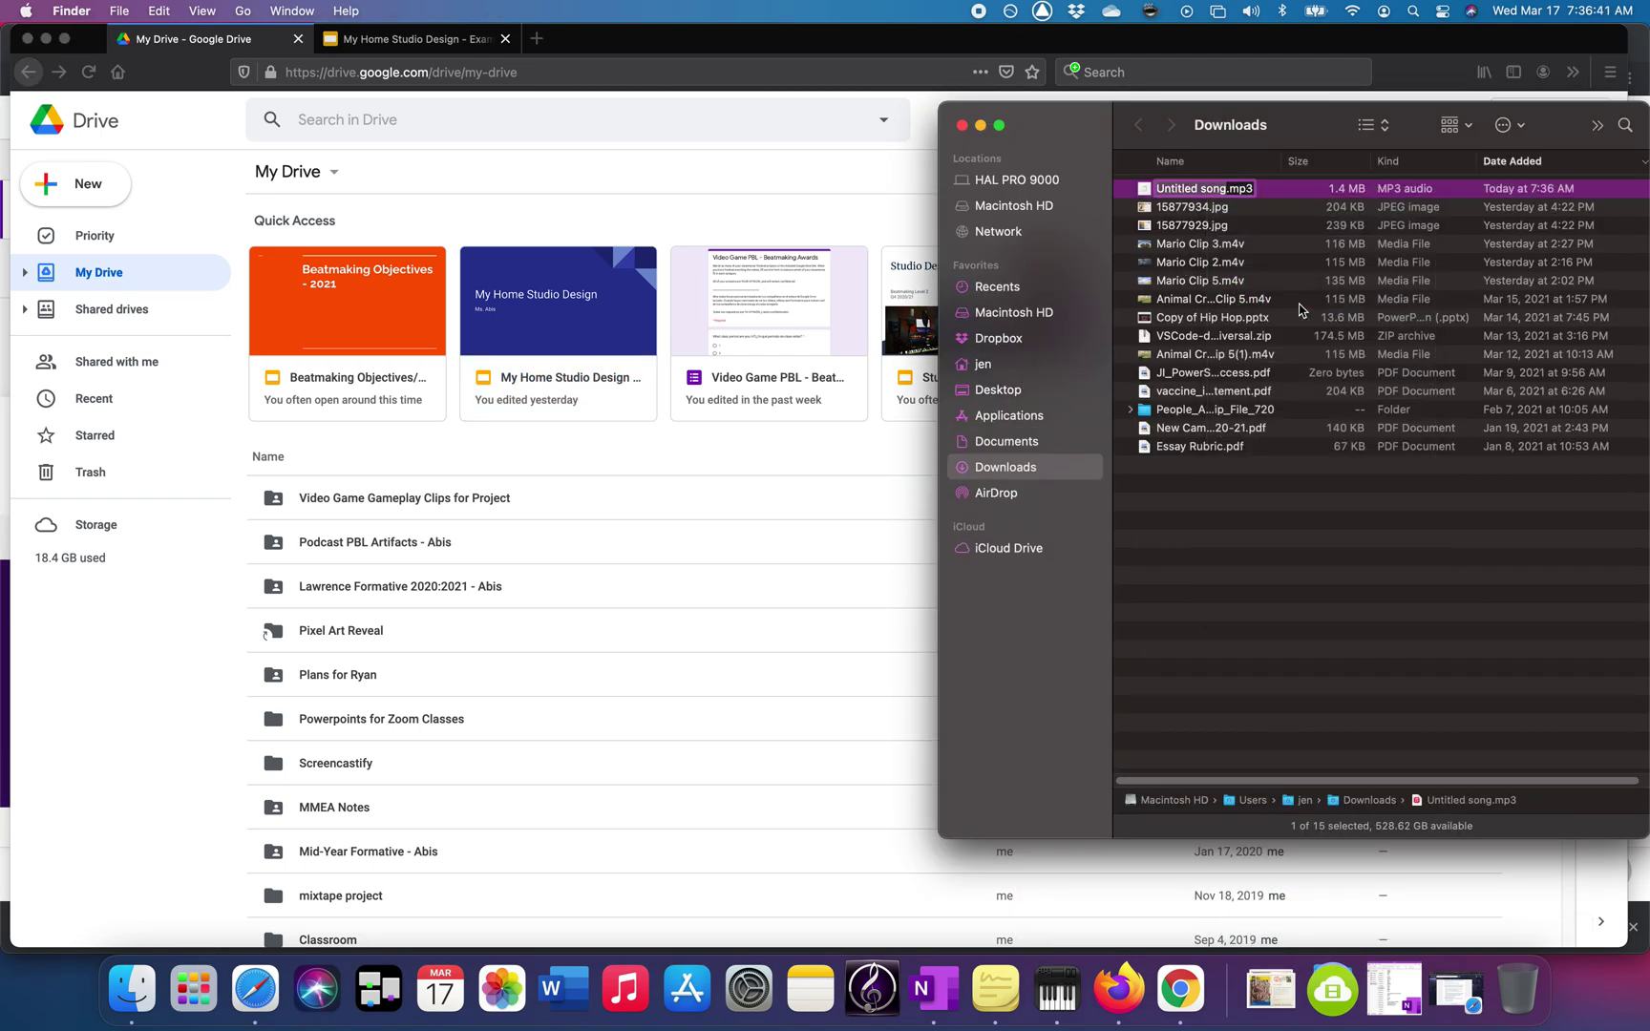
type("Slide 1")
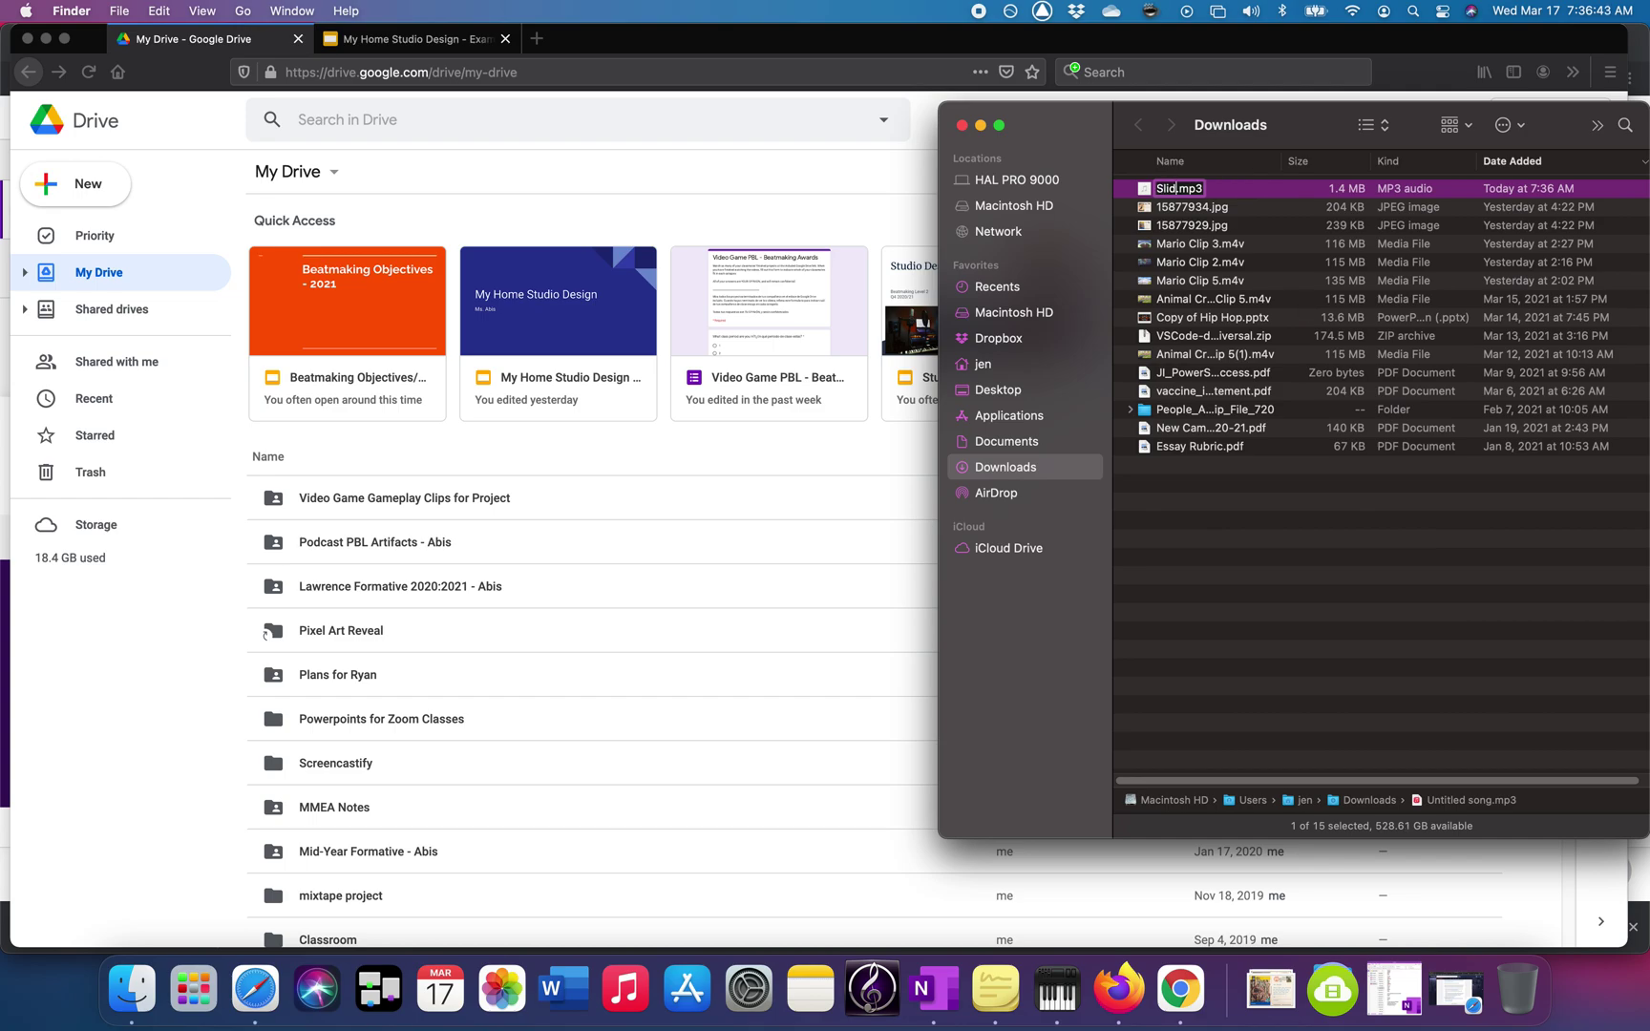
key("Return")
- Upload Slide 1.mp3 to My Drive, close Finder, and go to the My Home Studio Design presentation
left_click_drag(1275, 195, 482, 473)
left_click(963, 126)
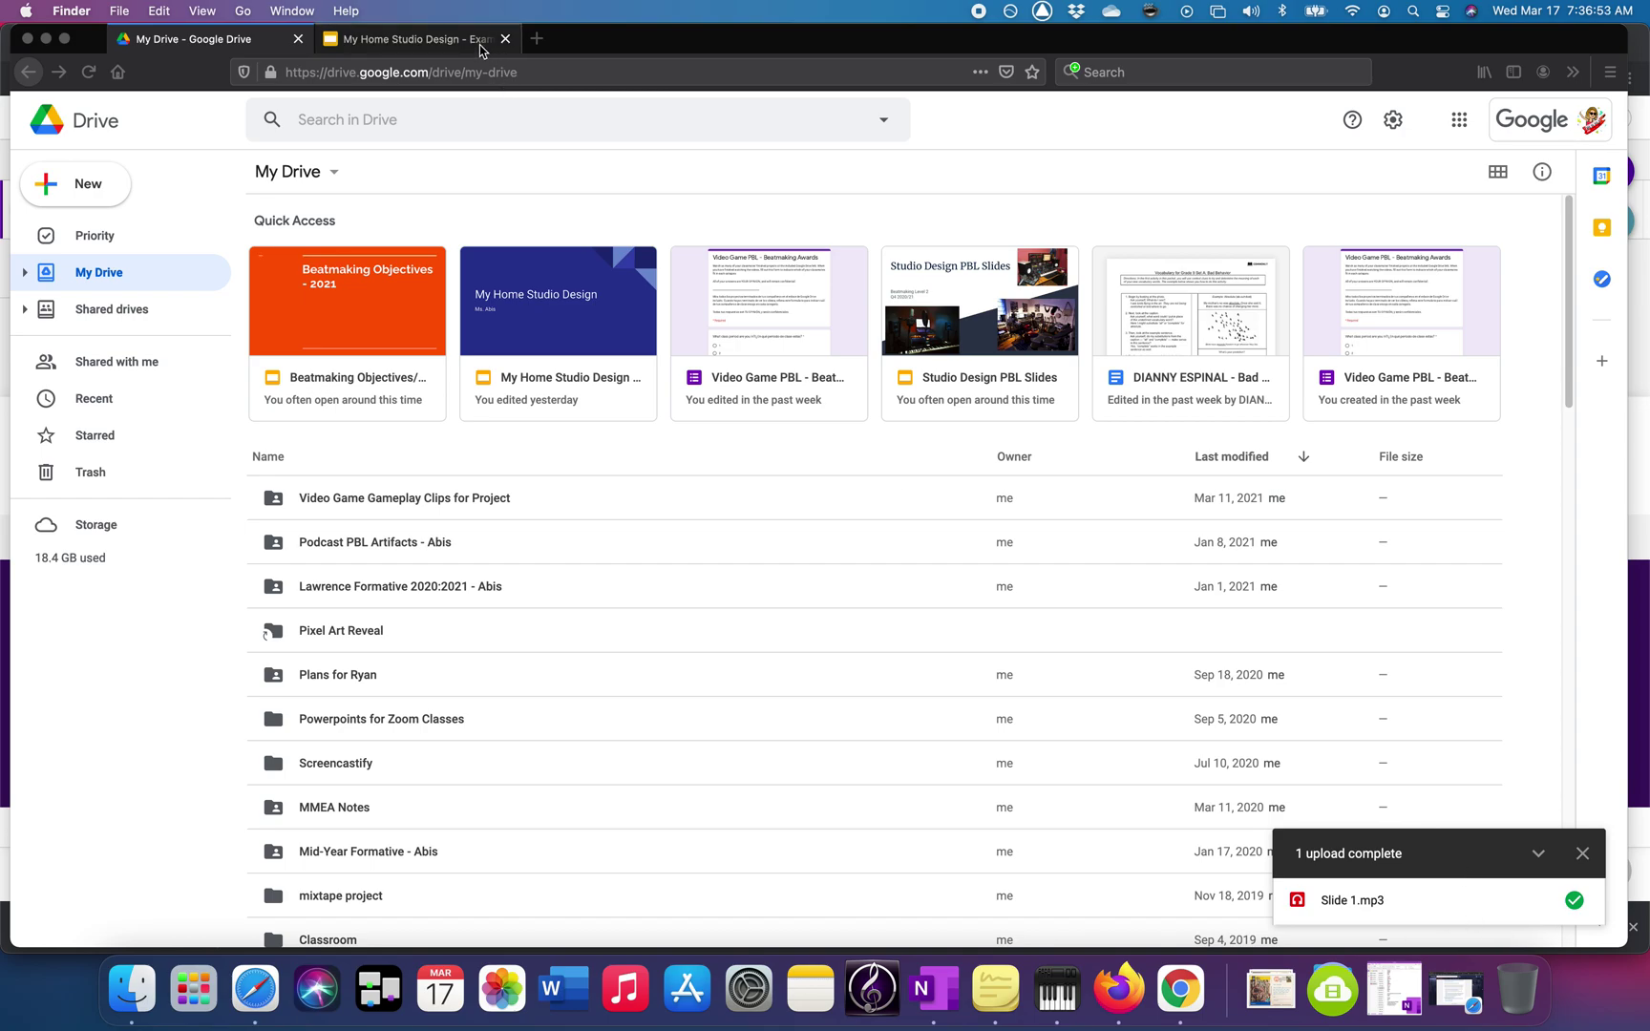
left_click(427, 40)
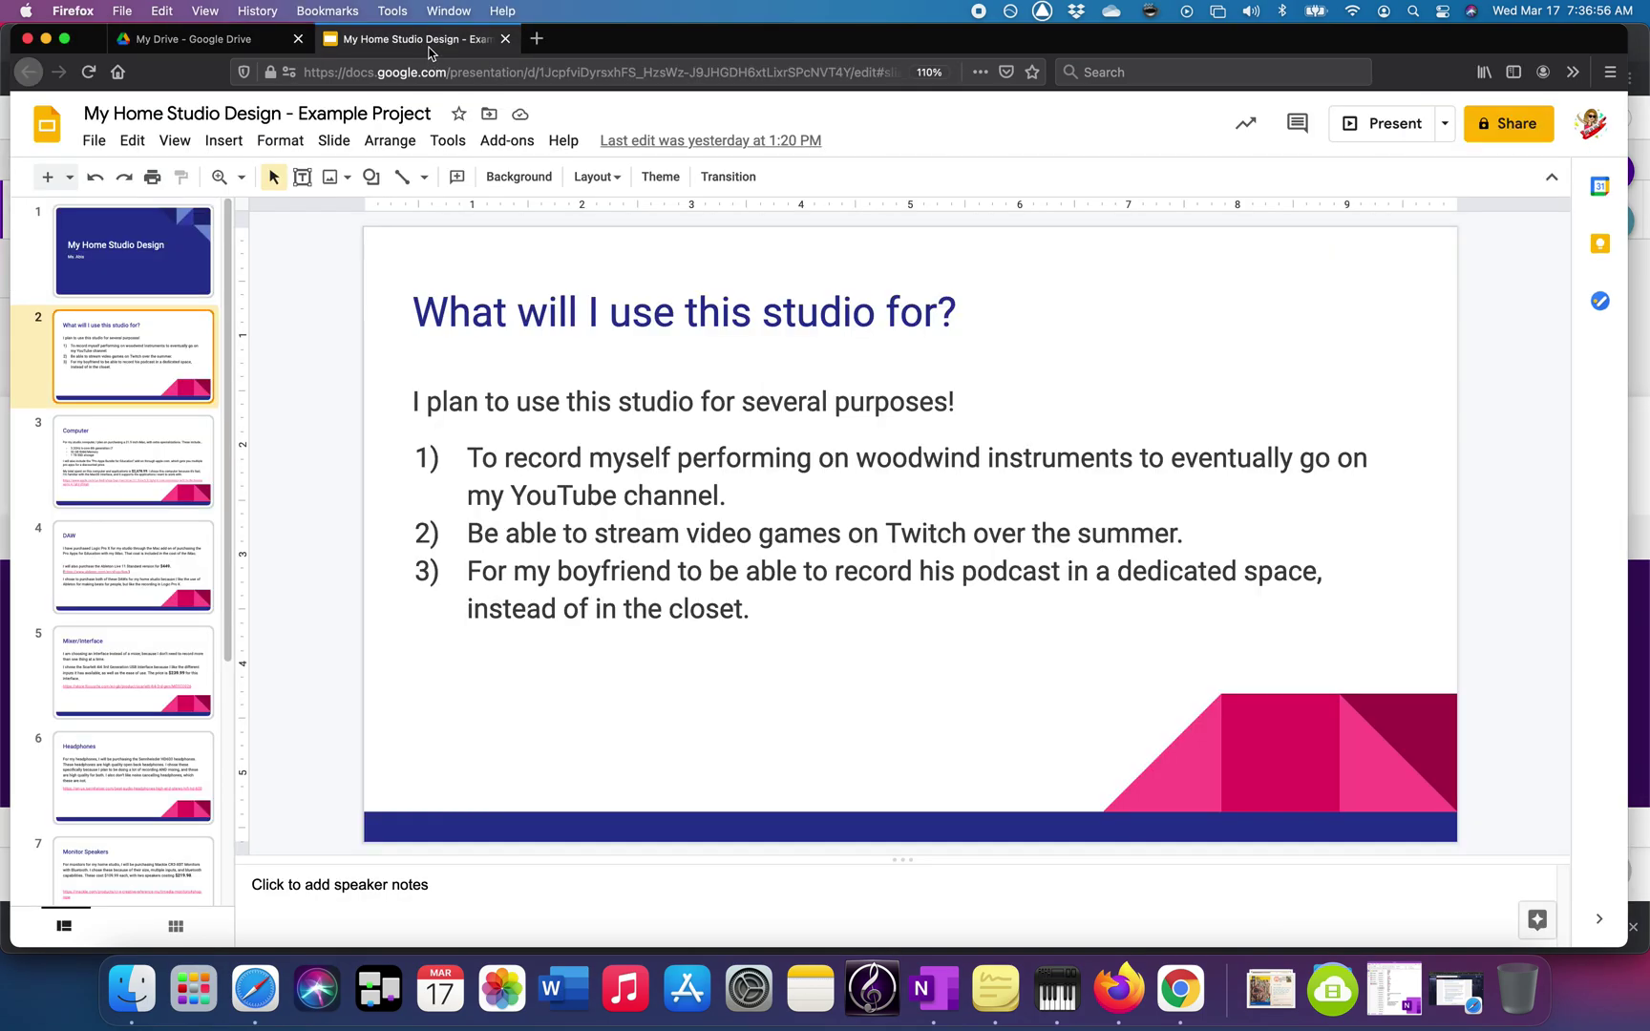
- Insert Slide 1.mp3 from Drive's Recent files as audio on slide 2
left_click(234, 148)
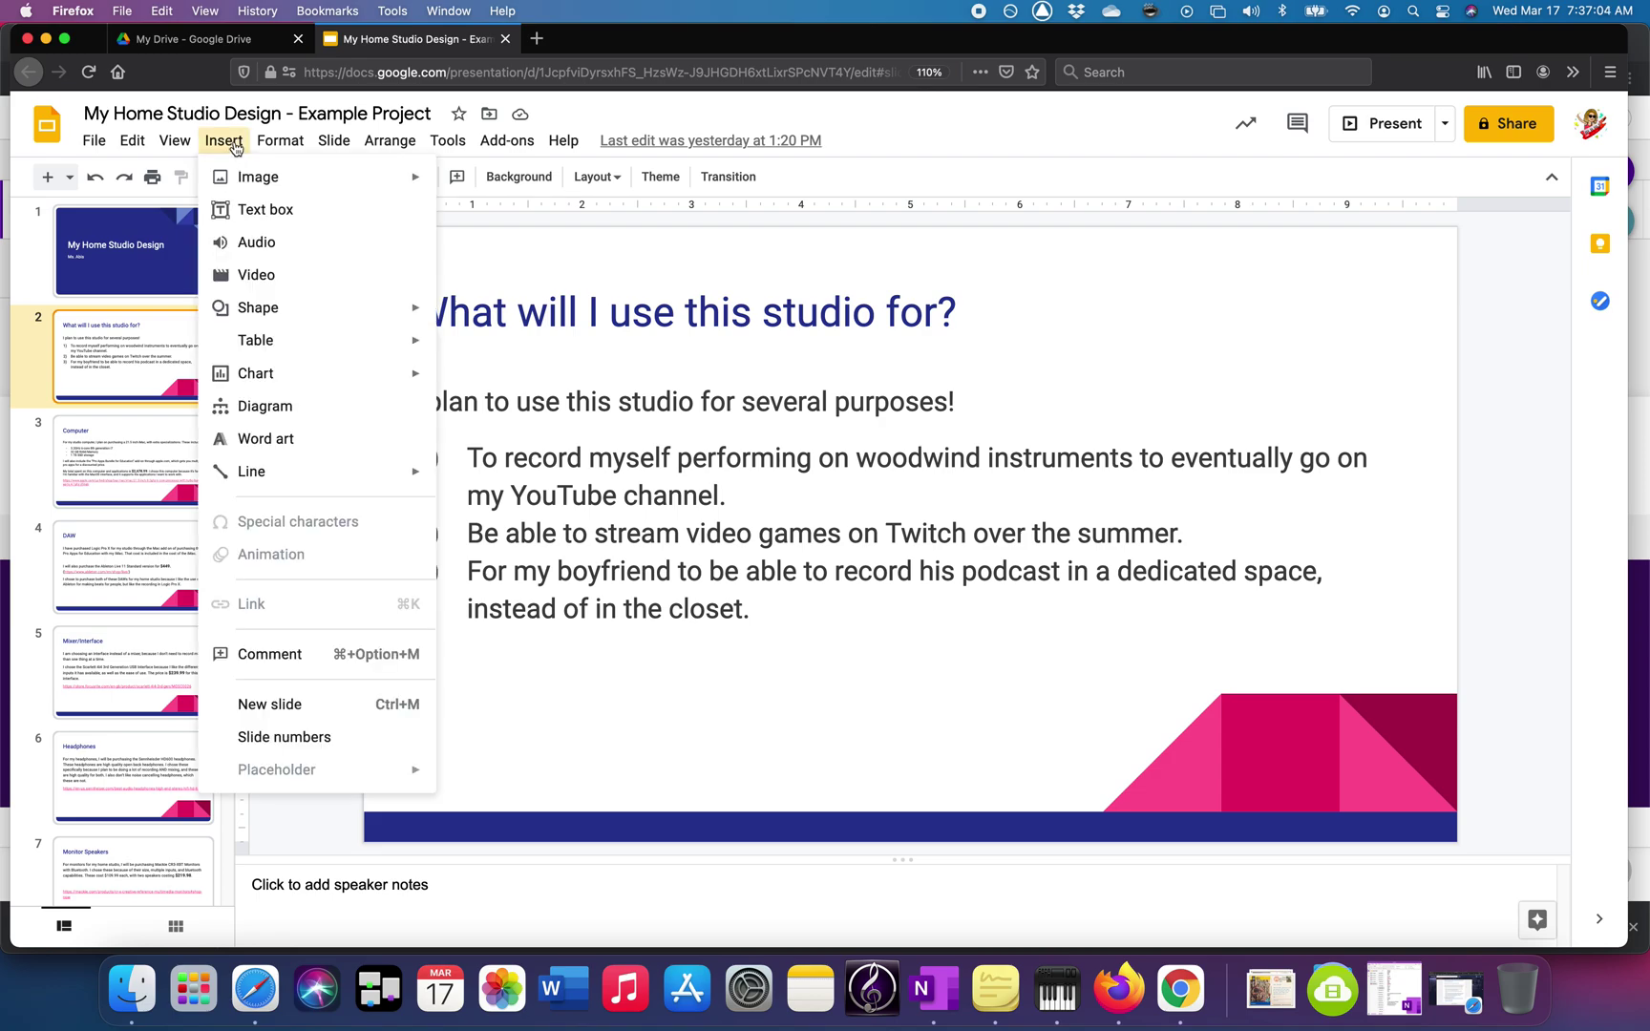
left_click(277, 245)
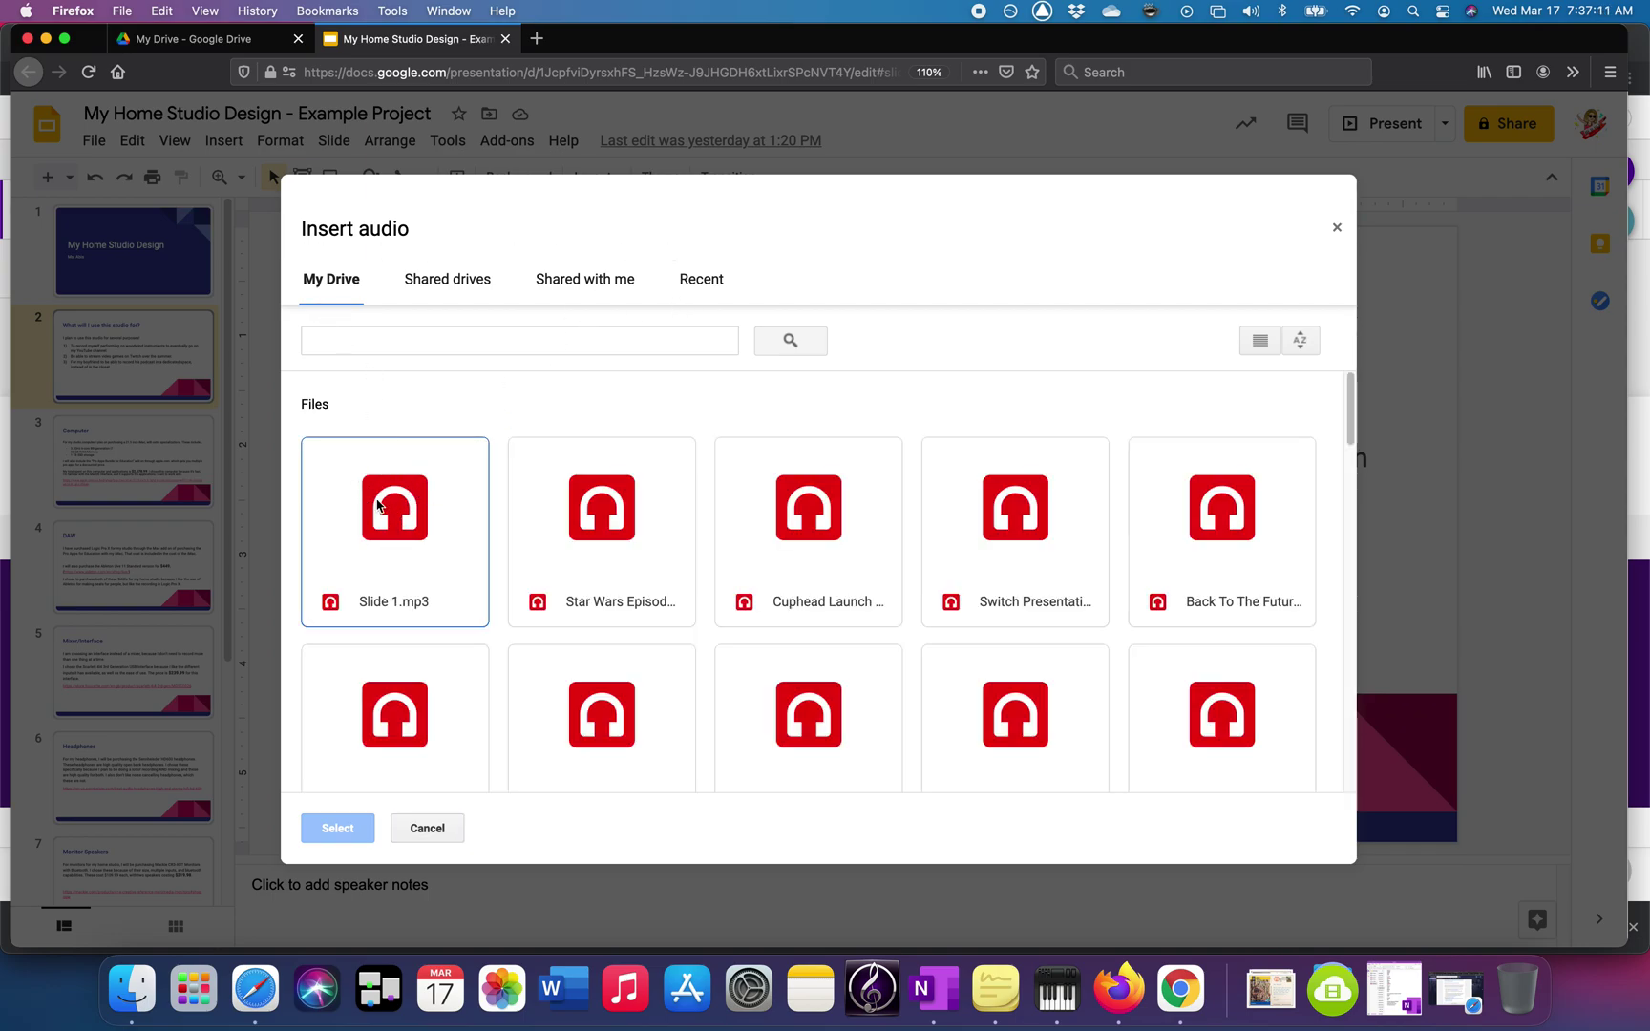
left_click(720, 286)
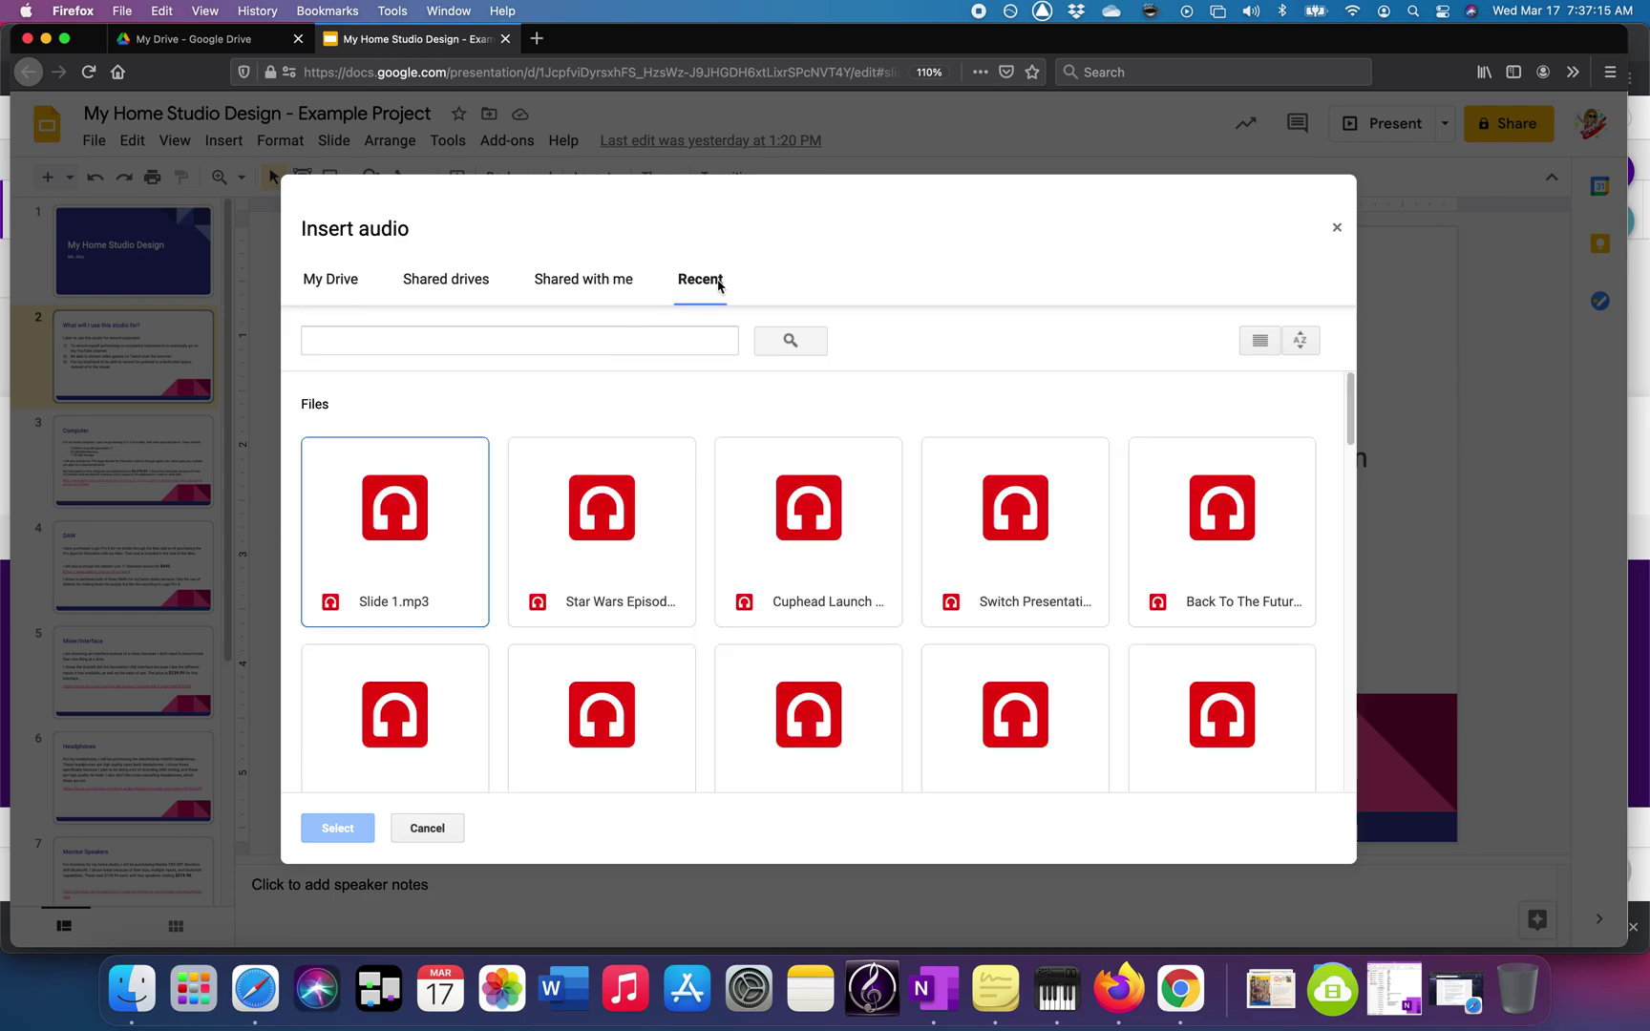
left_click(397, 565)
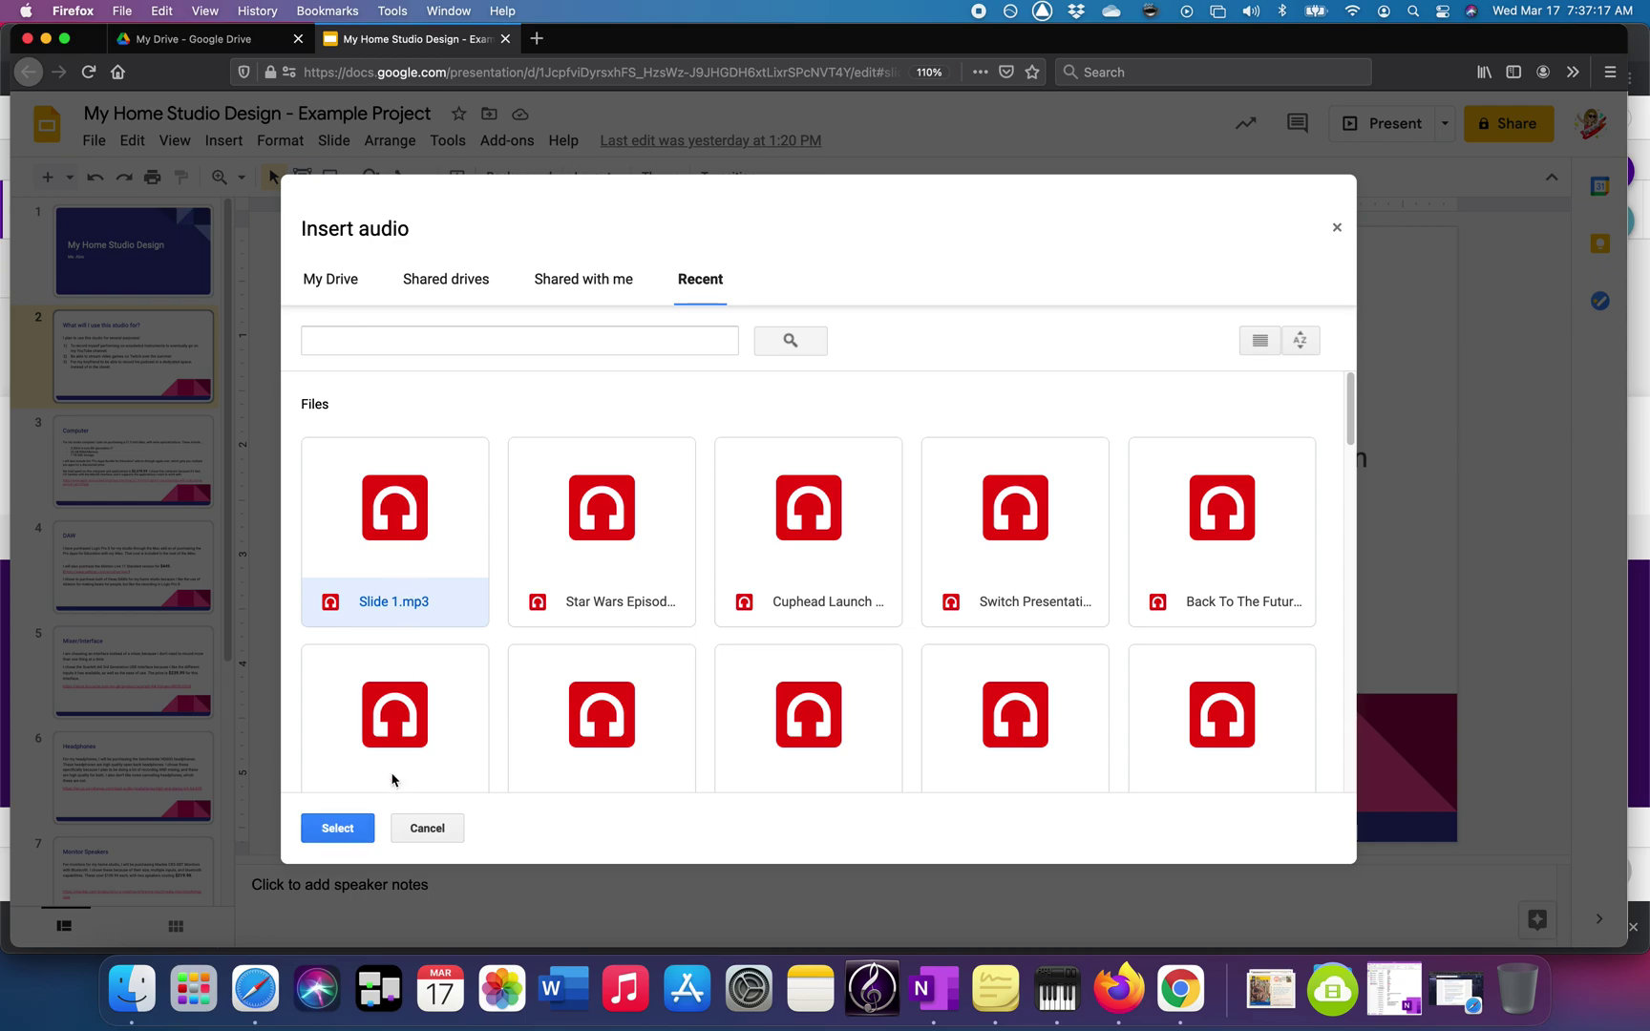
left_click(366, 829)
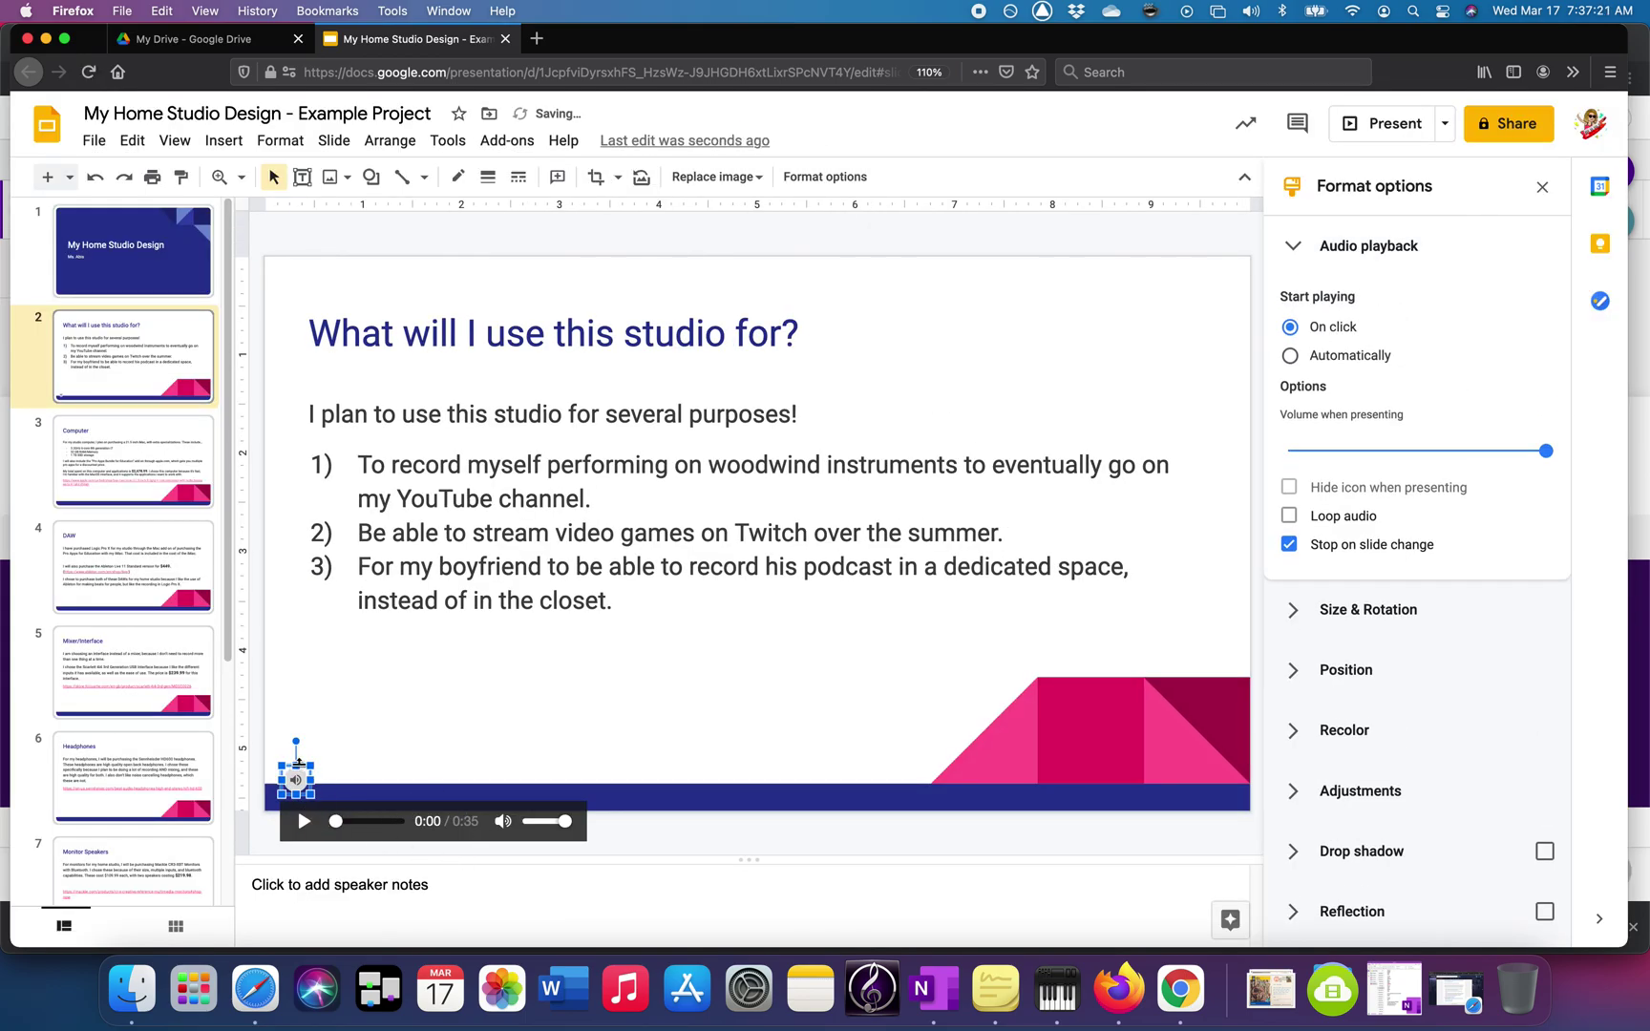
- Move the audio icon under the numbered list and preview it at about two-thirds volume
left_click_drag(312, 780, 348, 681)
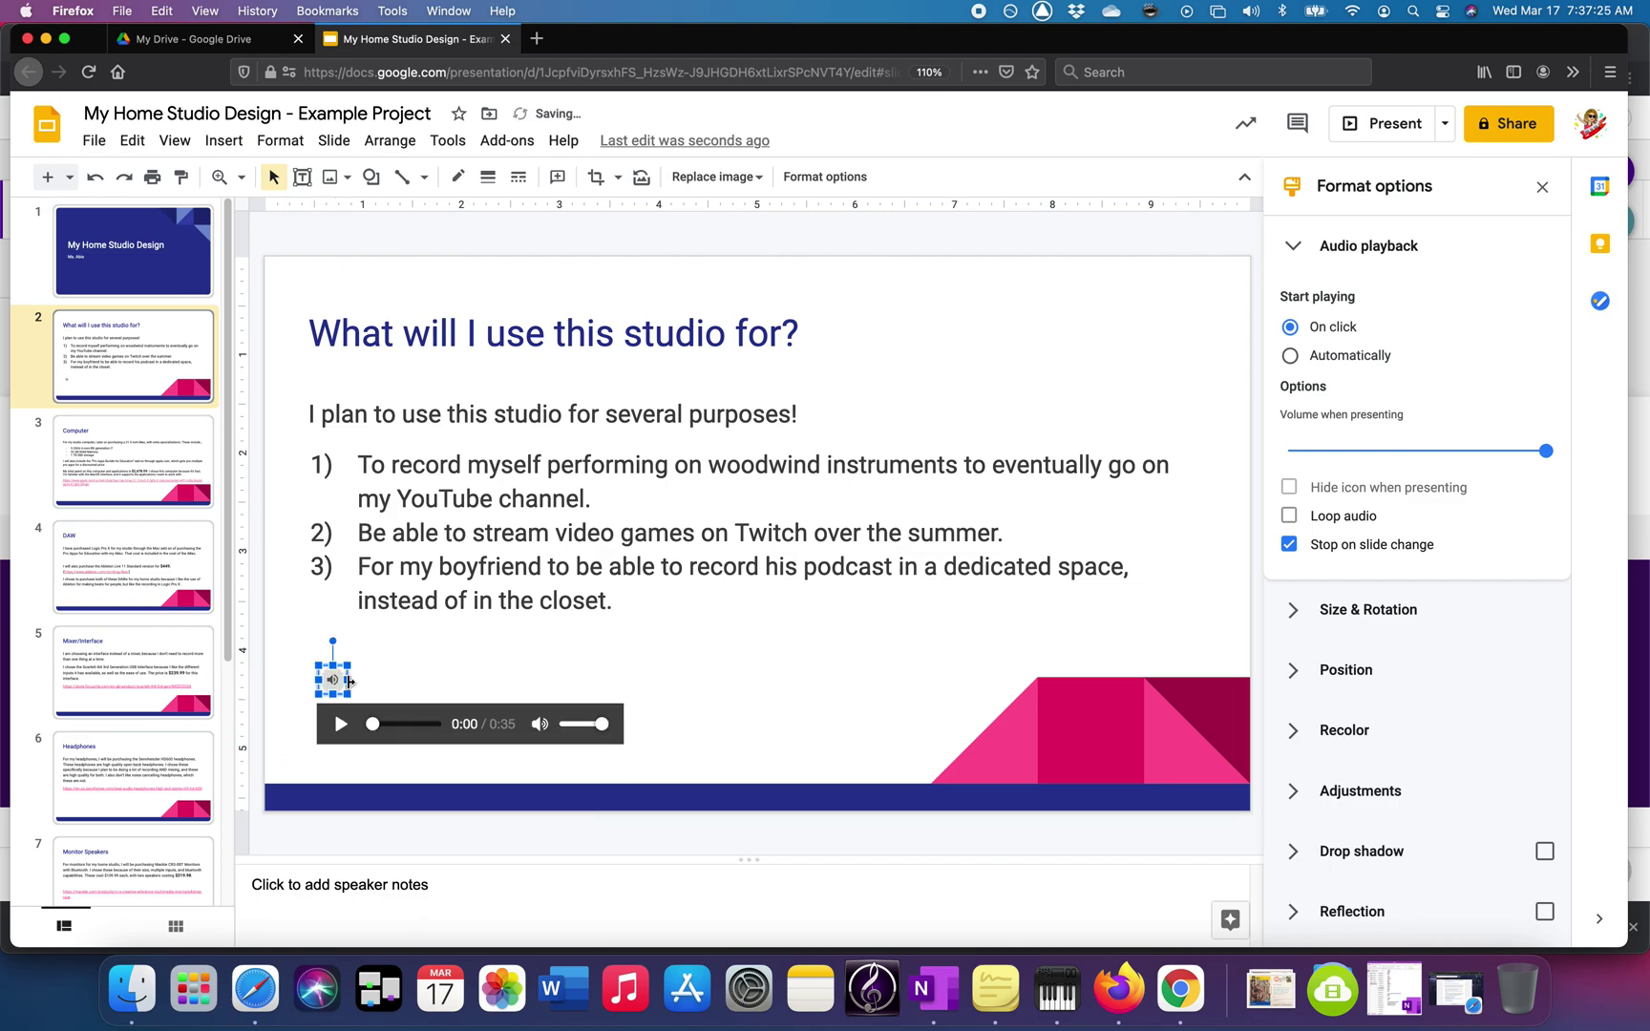
left_click(346, 729)
left_click_drag(602, 725, 573, 732)
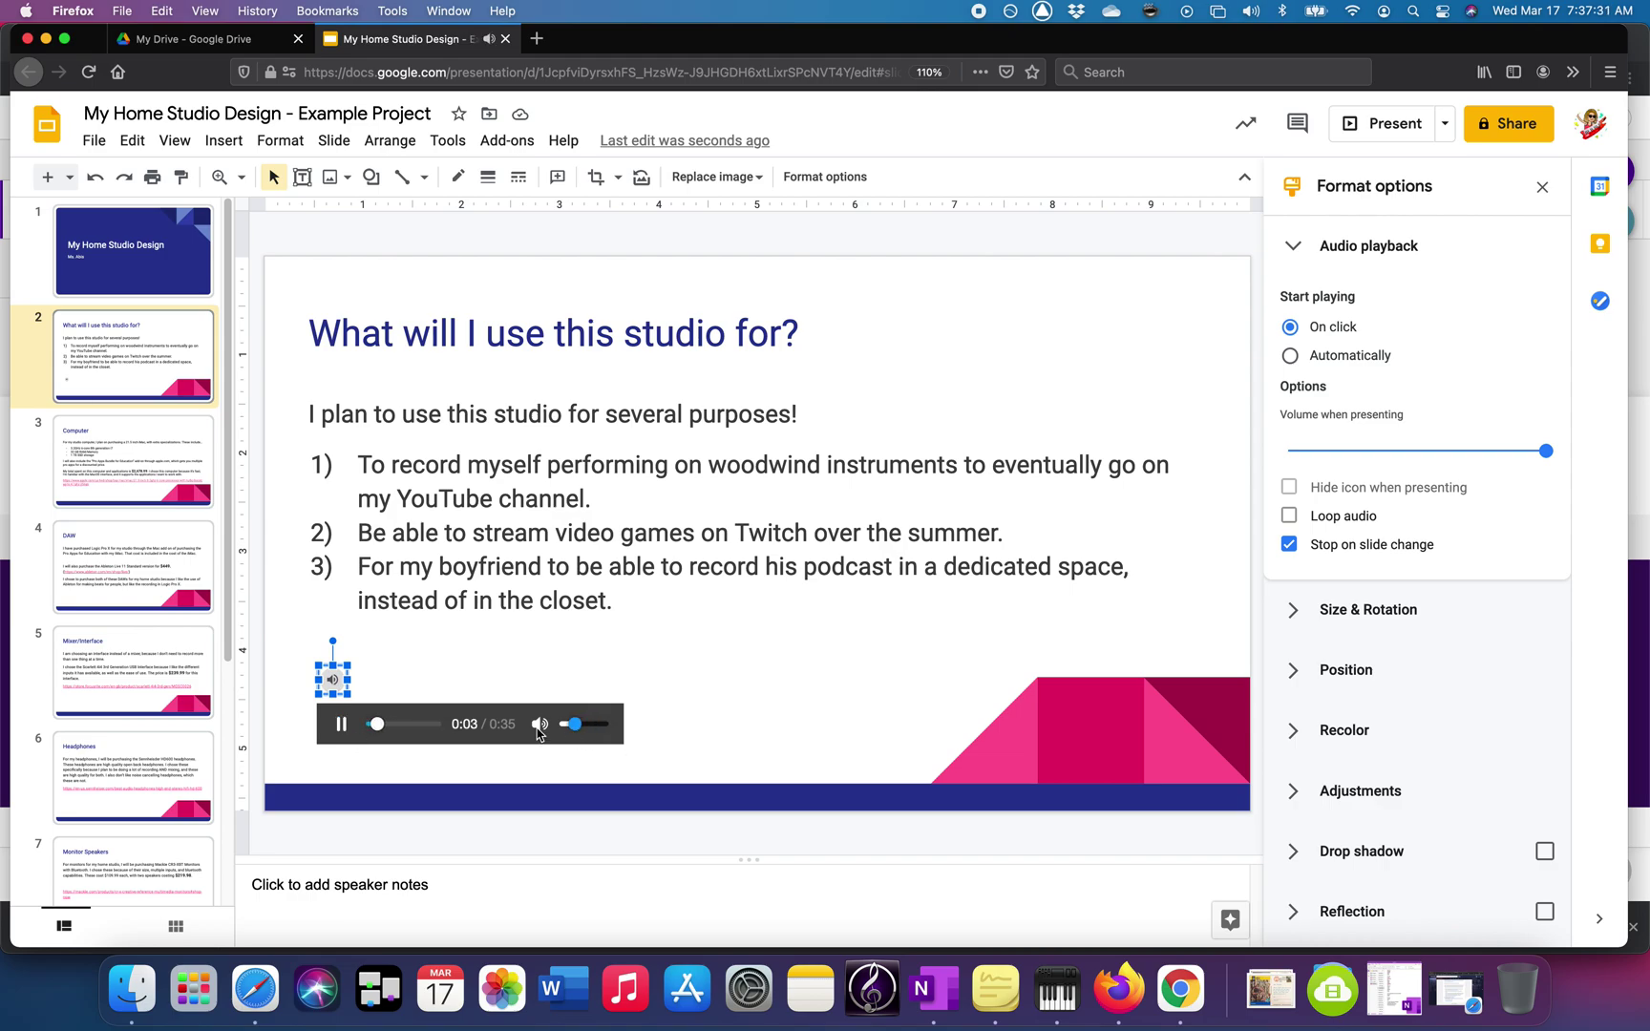
left_click(342, 725)
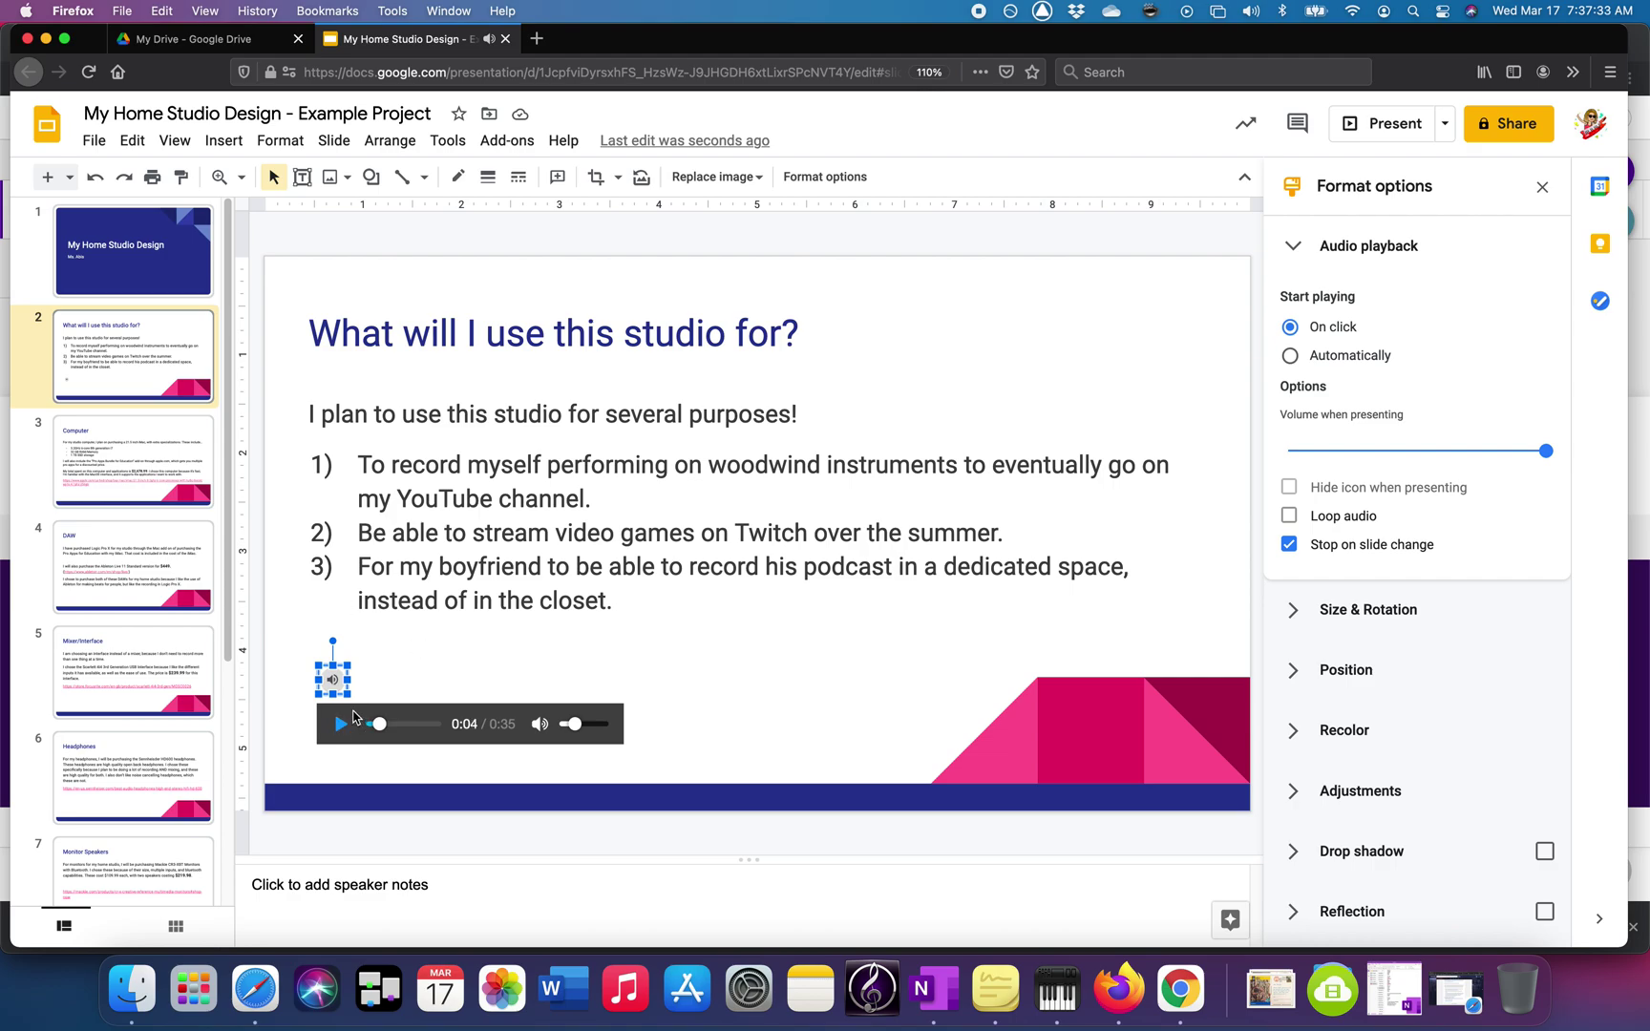